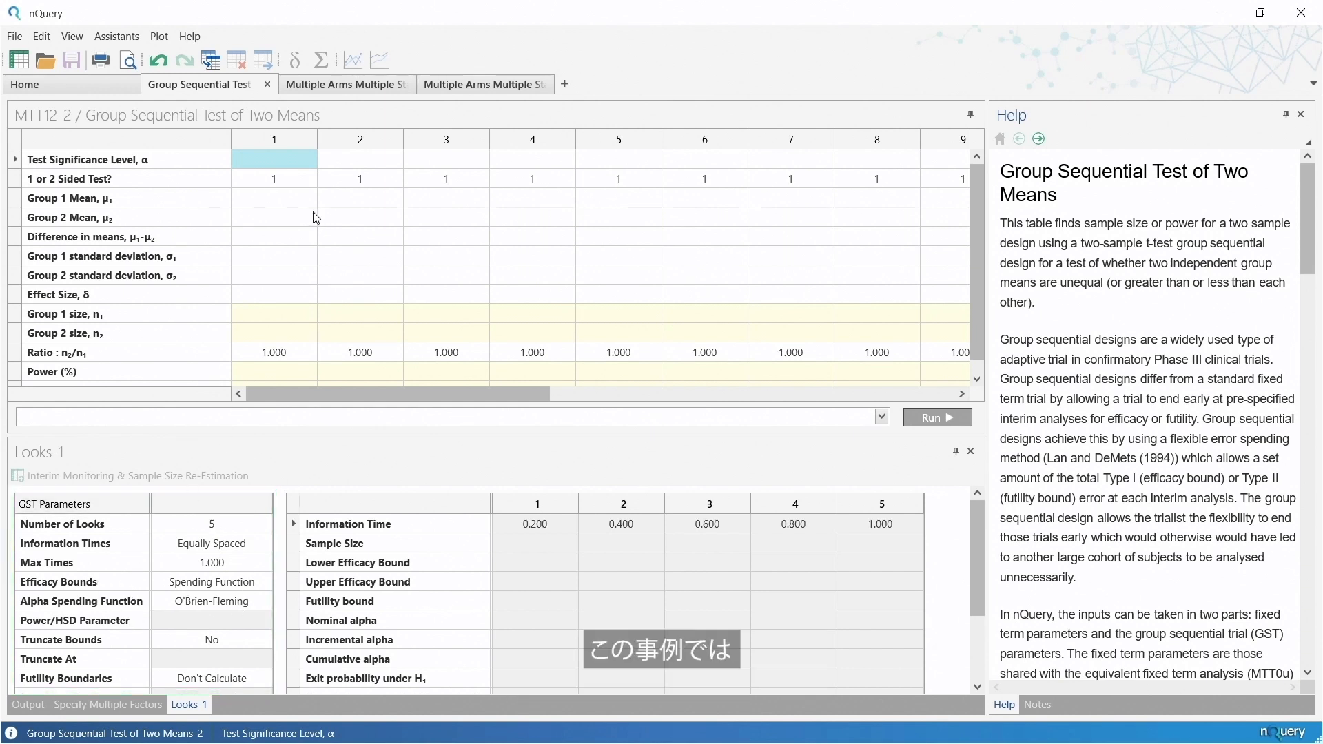
# In column 1, set the test significance level to 0.05 and choose a 2-sided test.
pyautogui.click(270, 160)
pyautogui.write('0.05')
pyautogui.press('Return')
pyautogui.write('2')
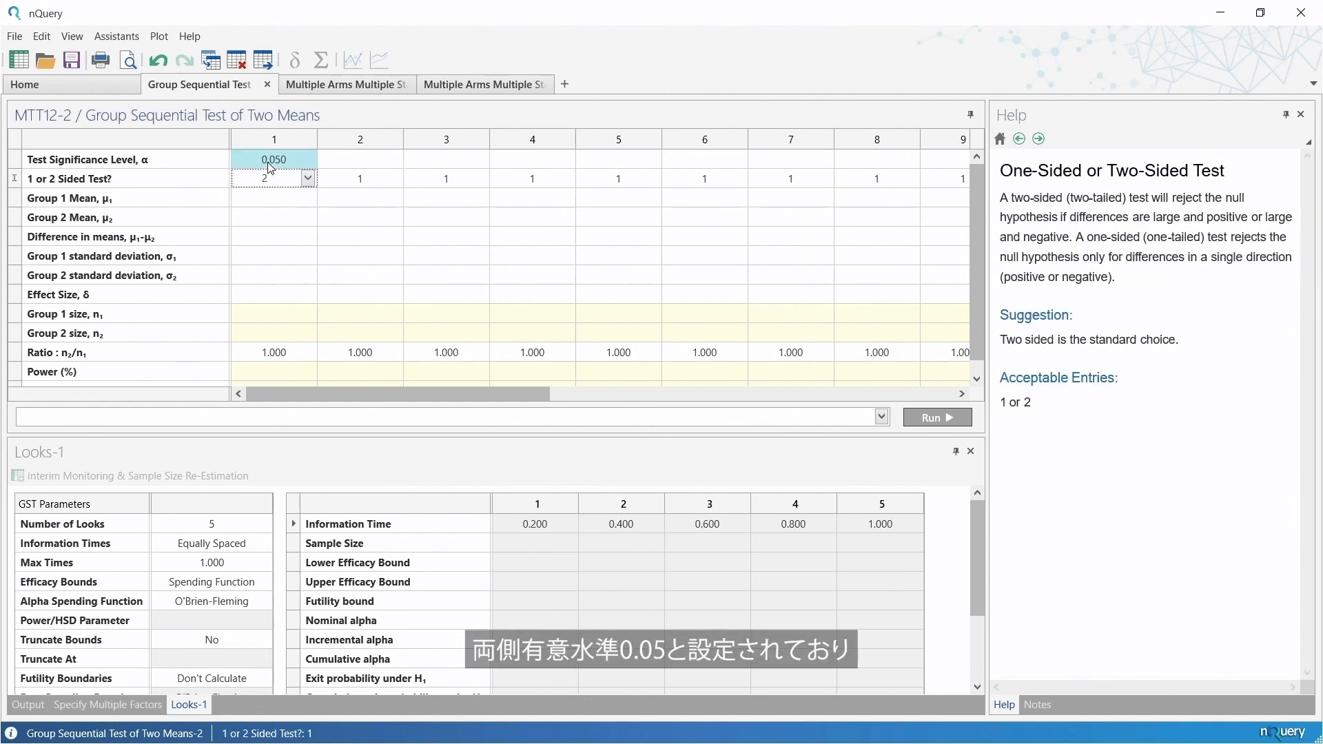
pyautogui.press('Return')
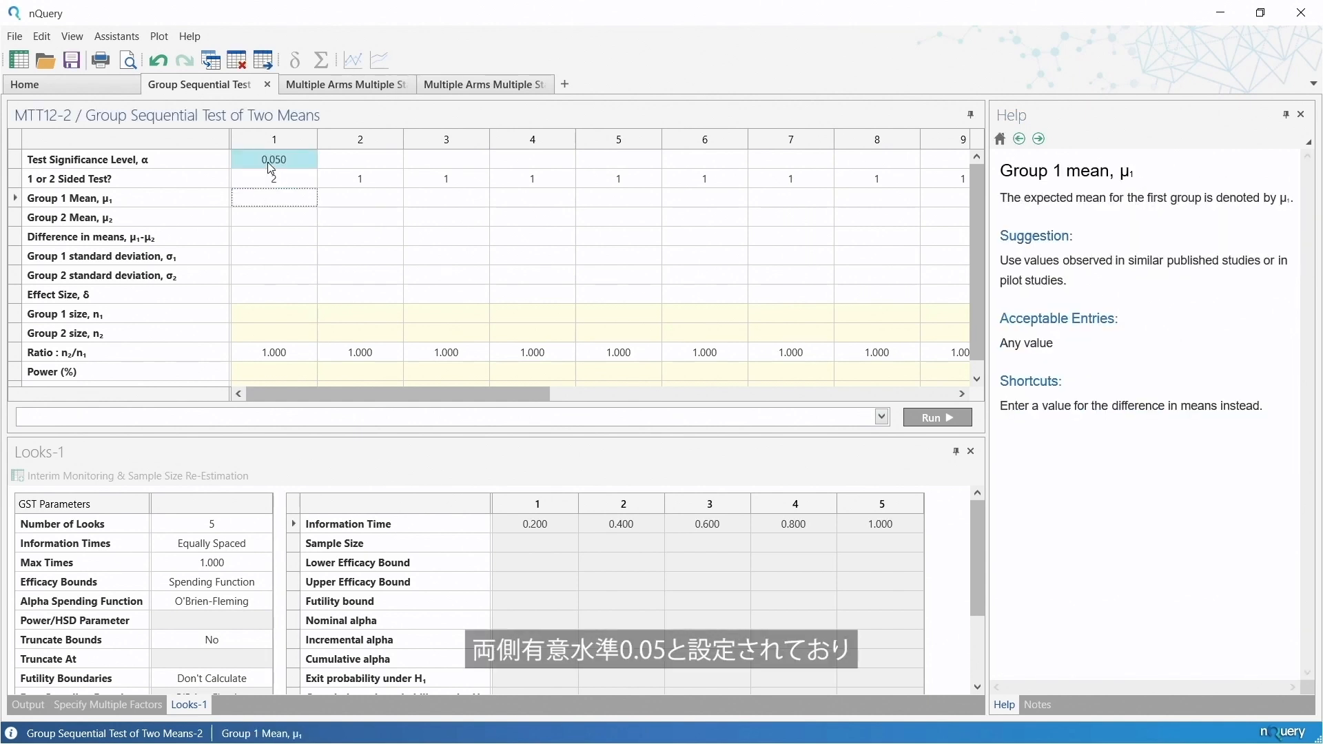
# Set column 1's Group 1 mean to -1.5 and Group 2 mean to -2.3.
pyautogui.write('-1.5')
pyautogui.press('Return')
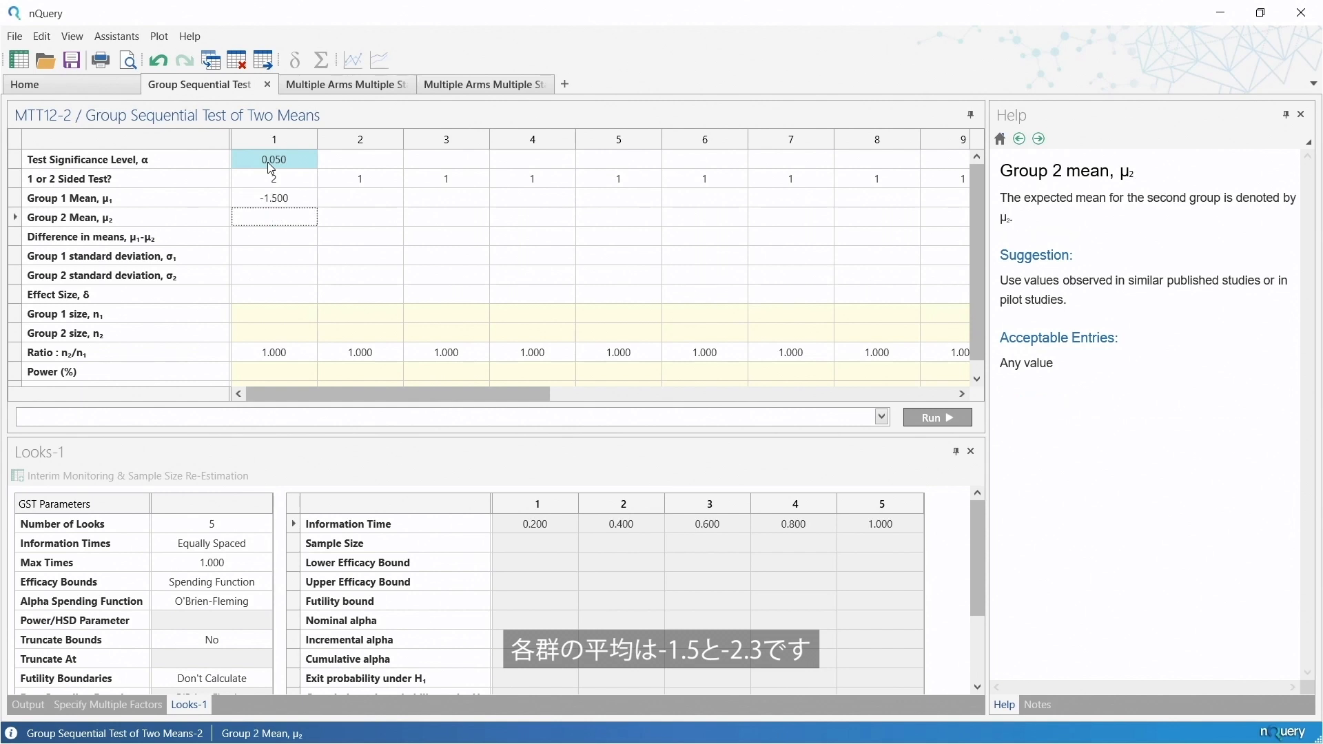
pyautogui.write('-2.3')
pyautogui.press('Return')
# Set both group standard deviations in column 1 to 2.1.
pyautogui.press('Return')
pyautogui.write('2.1')
pyautogui.press('Return')
pyautogui.write('2.1')
pyautogui.press('Return')
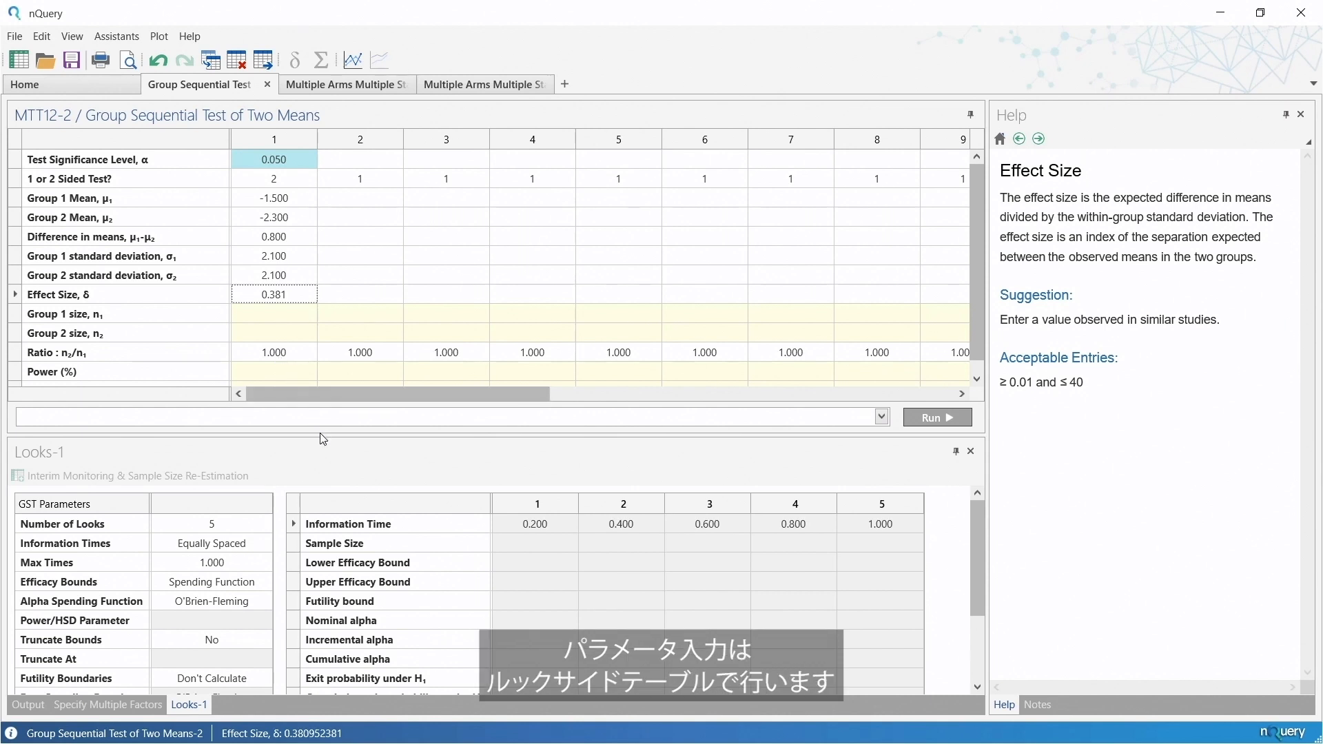
# Set the number of looks to 2 in the Looks-1 side table.
pyautogui.moveTo(320, 434); pyautogui.dragTo(294, 307)
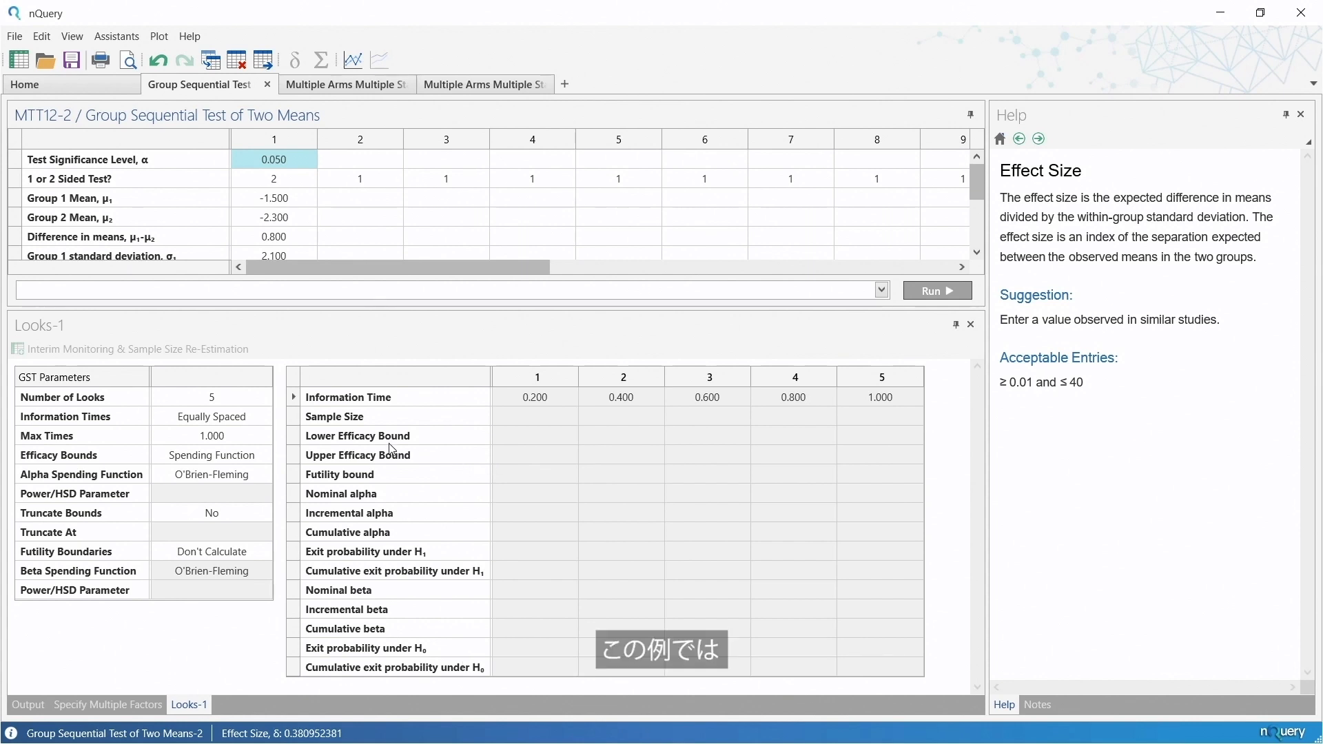
pyautogui.click(232, 399)
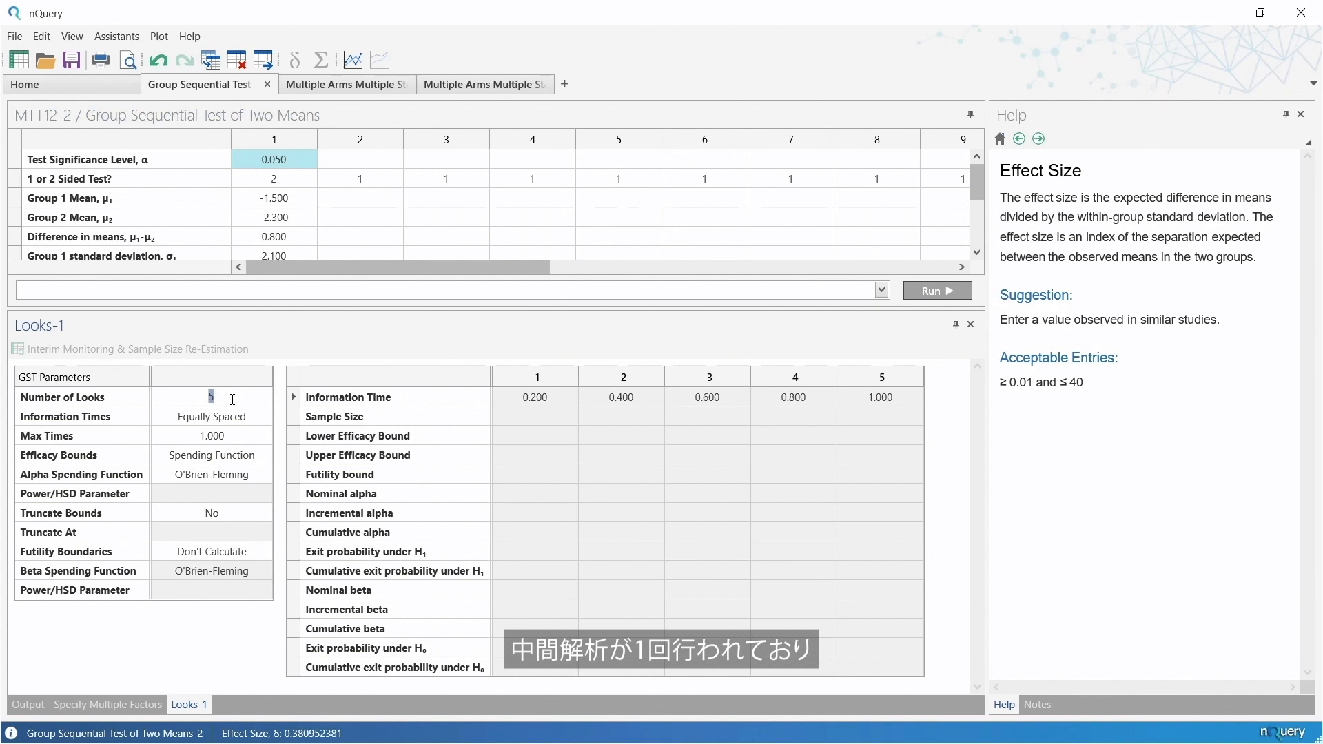
pyautogui.write('2')
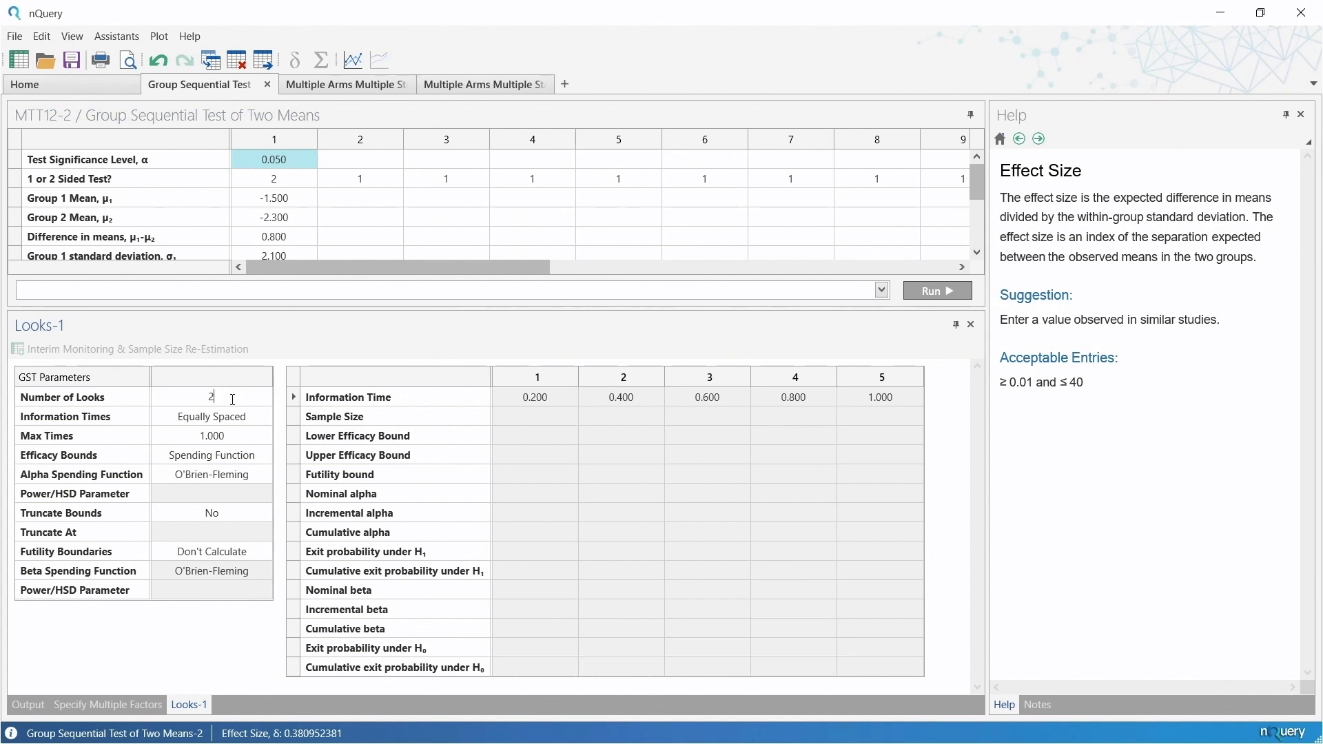
pyautogui.press('Return')
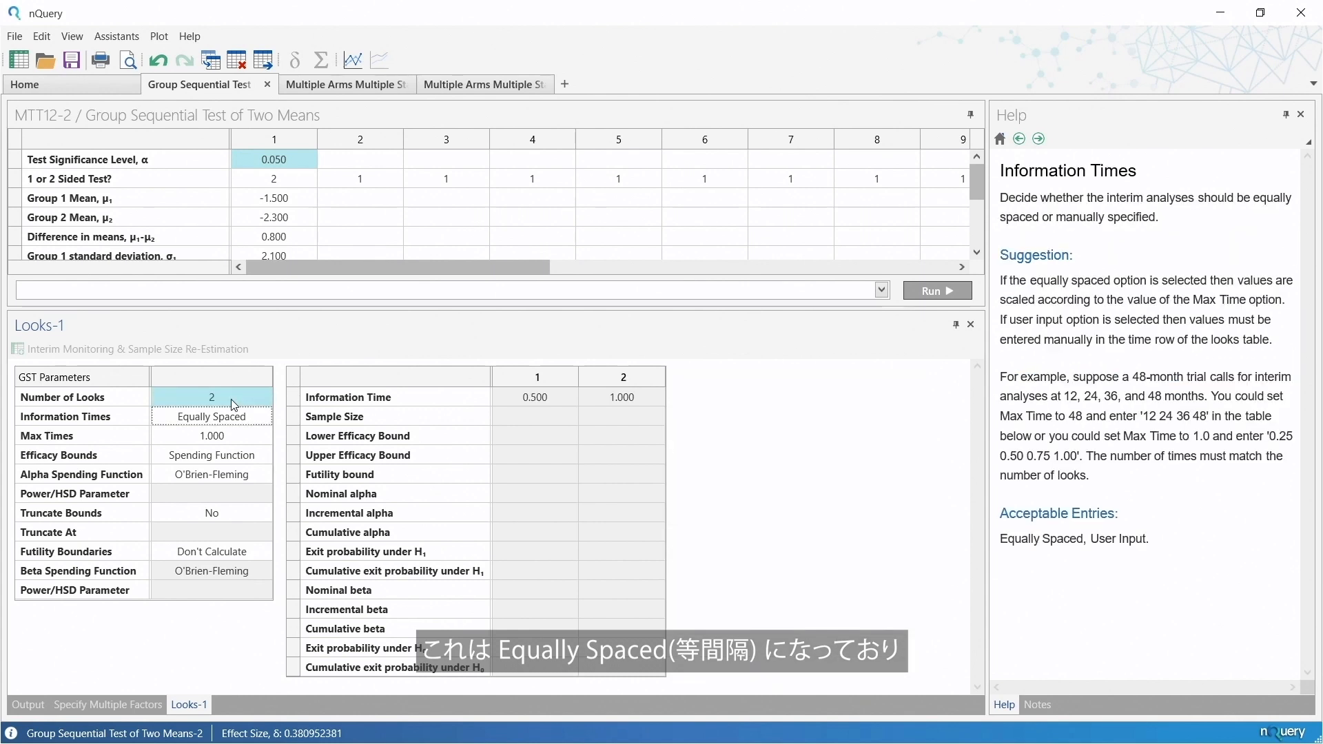
# Try User Input information times with 0.25 at the first look, and restore Equally Spaced.
pyautogui.click(263, 419)
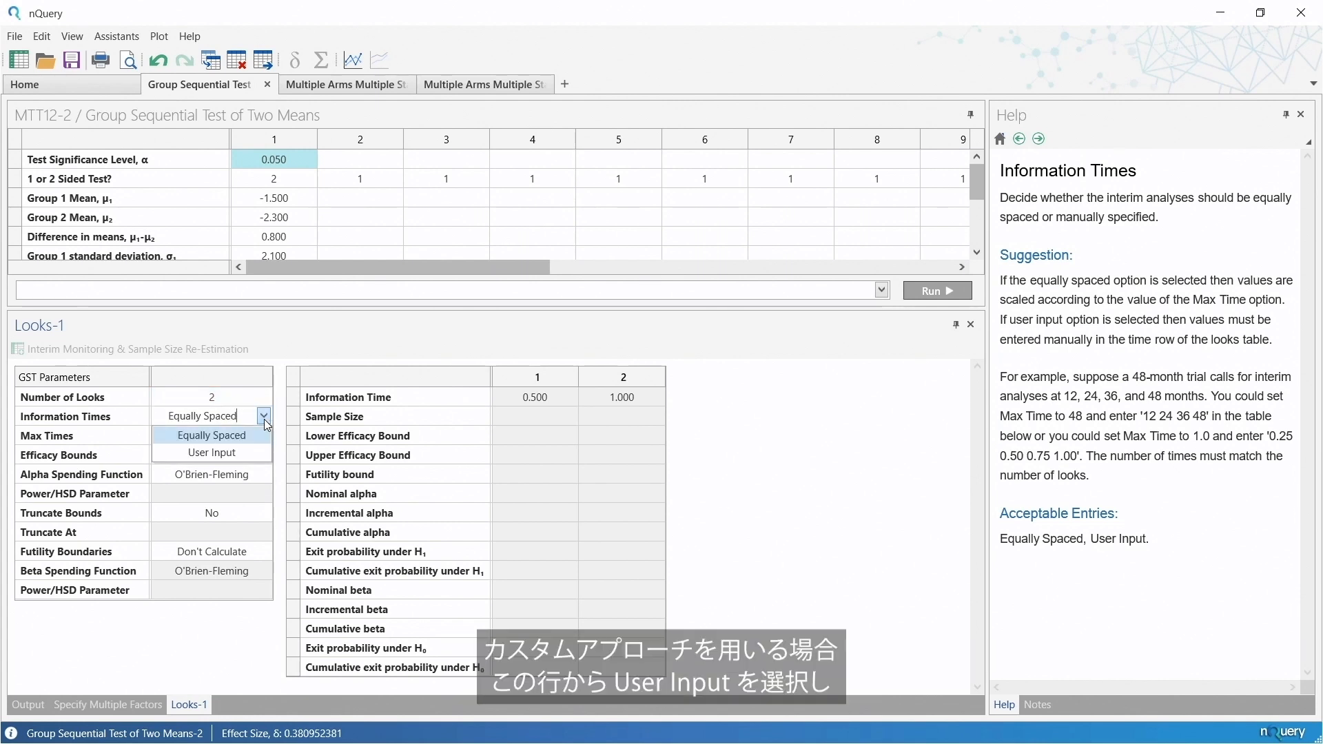
pyautogui.click(228, 454)
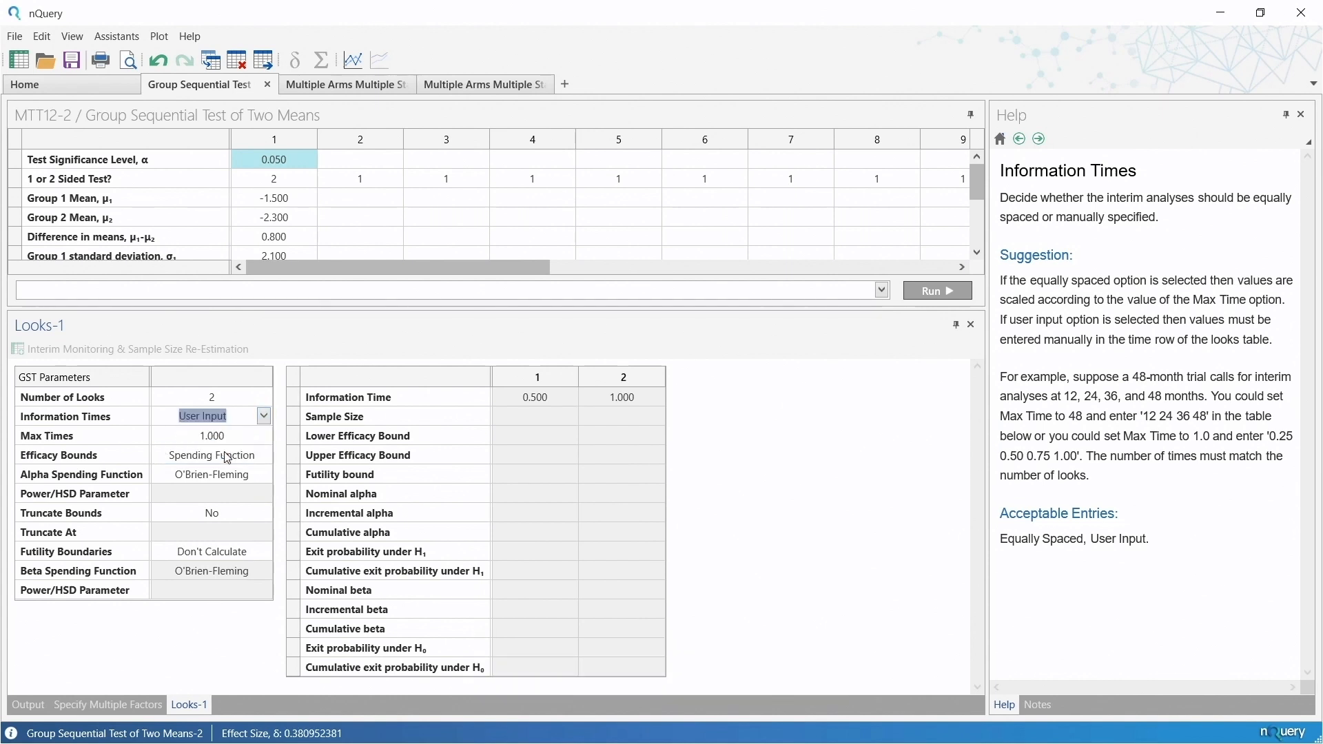
pyautogui.doubleClick(557, 399)
pyautogui.hotkey('shift', 'Left')
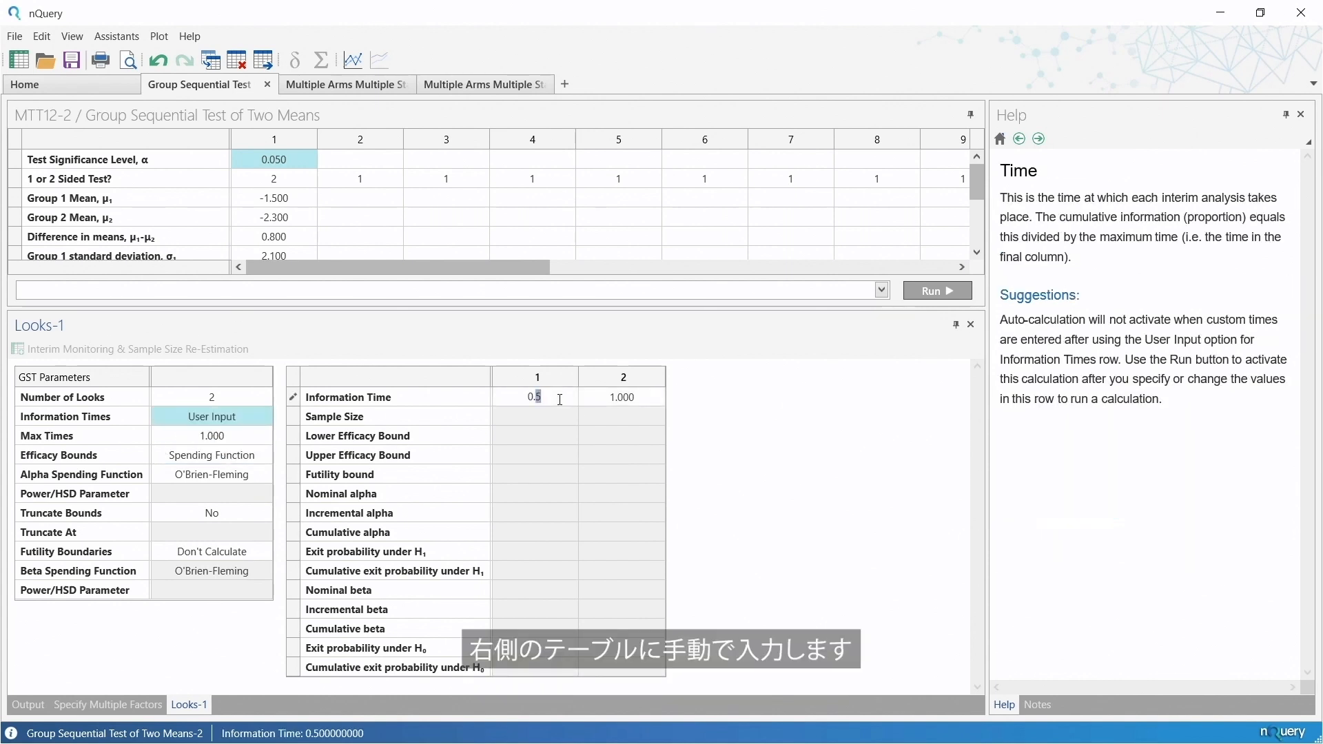
pyautogui.write('25')
pyautogui.press('Return')
pyautogui.click(265, 421)
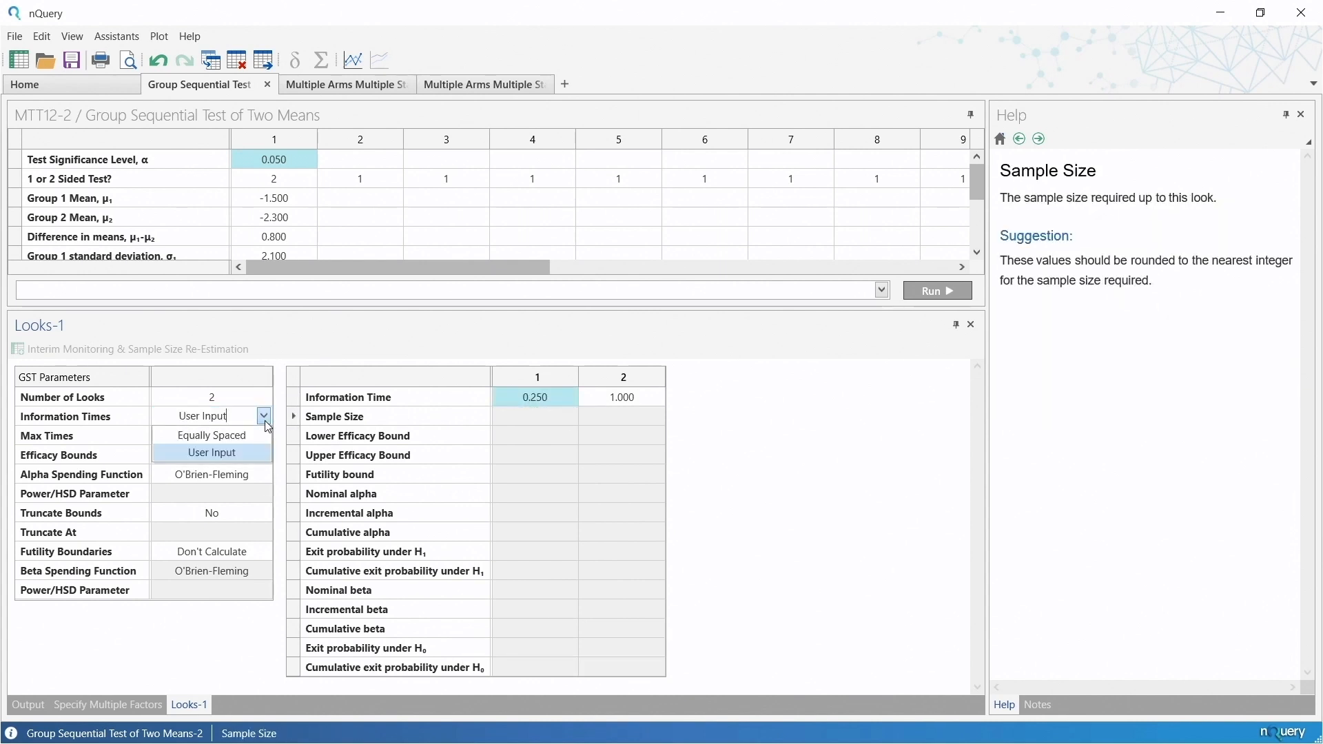
pyautogui.click(249, 435)
# Check the Max Times entry and the available alpha spending functions in Looks-1, keeping O'Brien-Fleming.
pyautogui.click(253, 443)
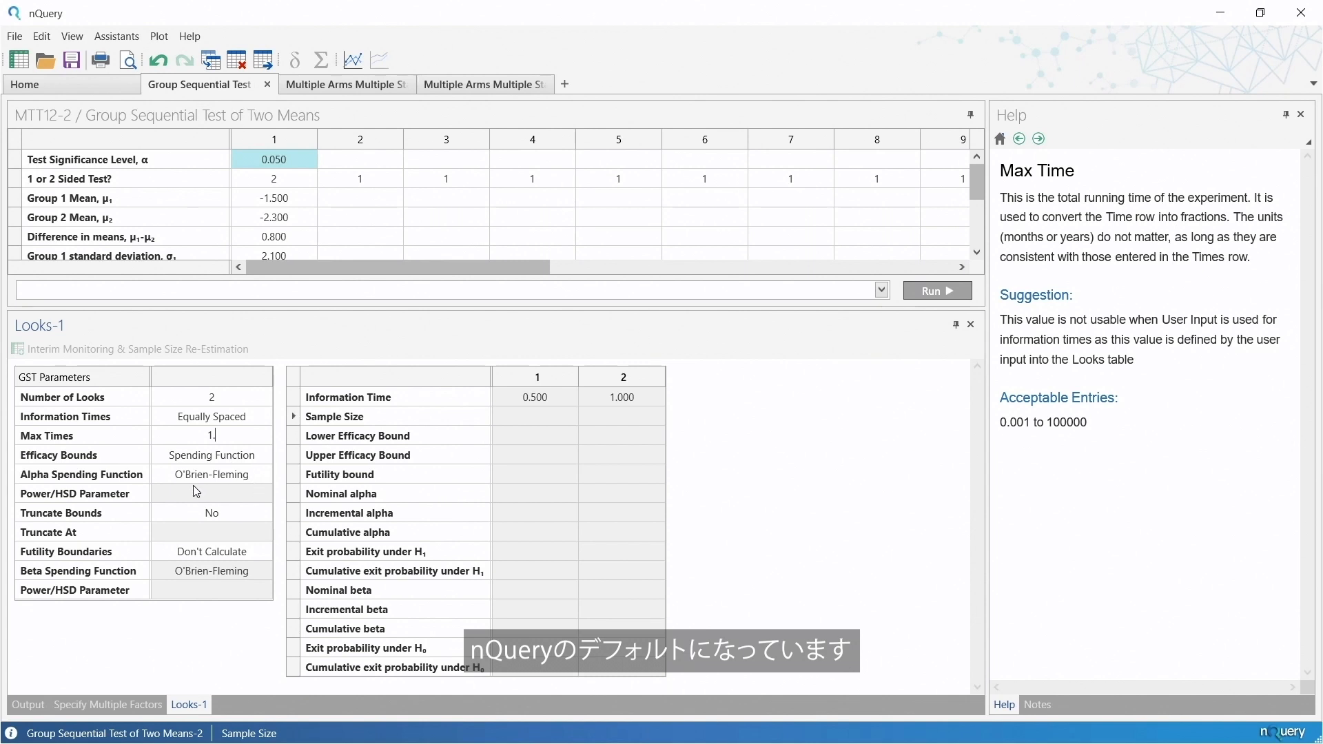
pyautogui.click(265, 475)
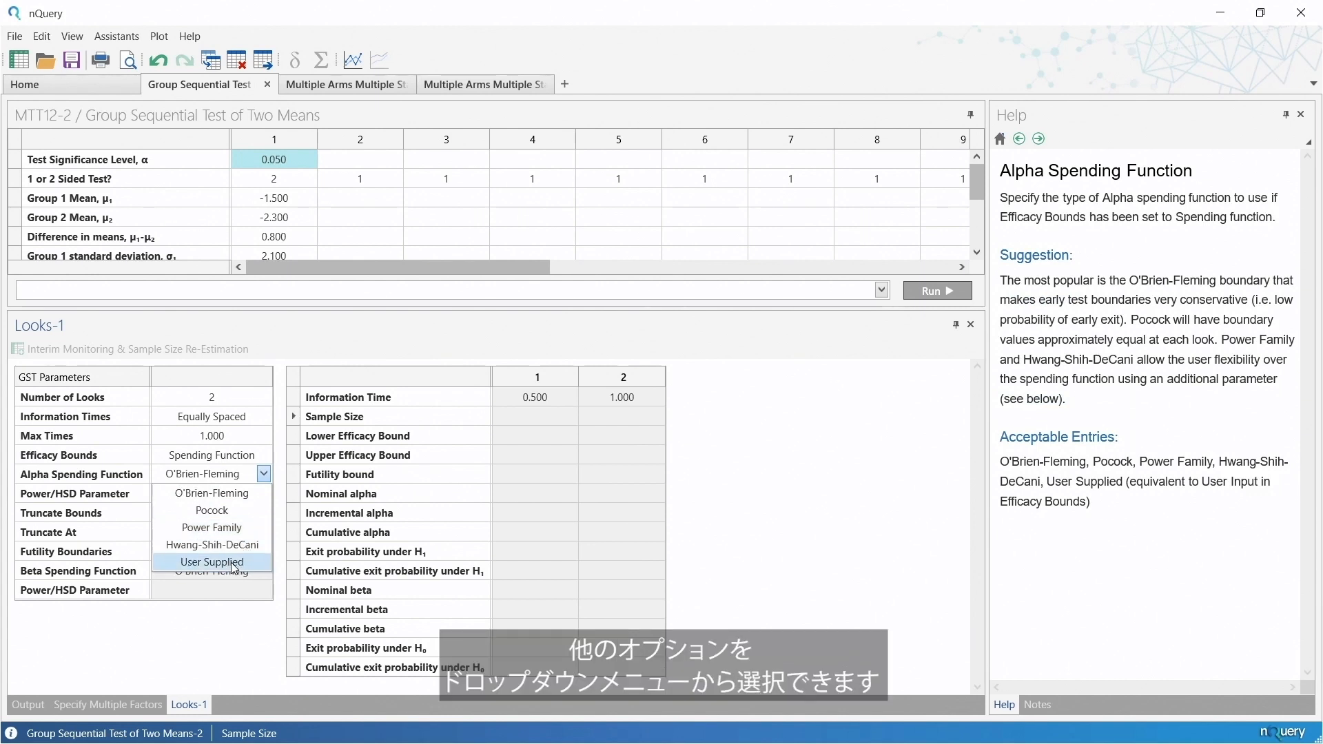
pyautogui.click(265, 487)
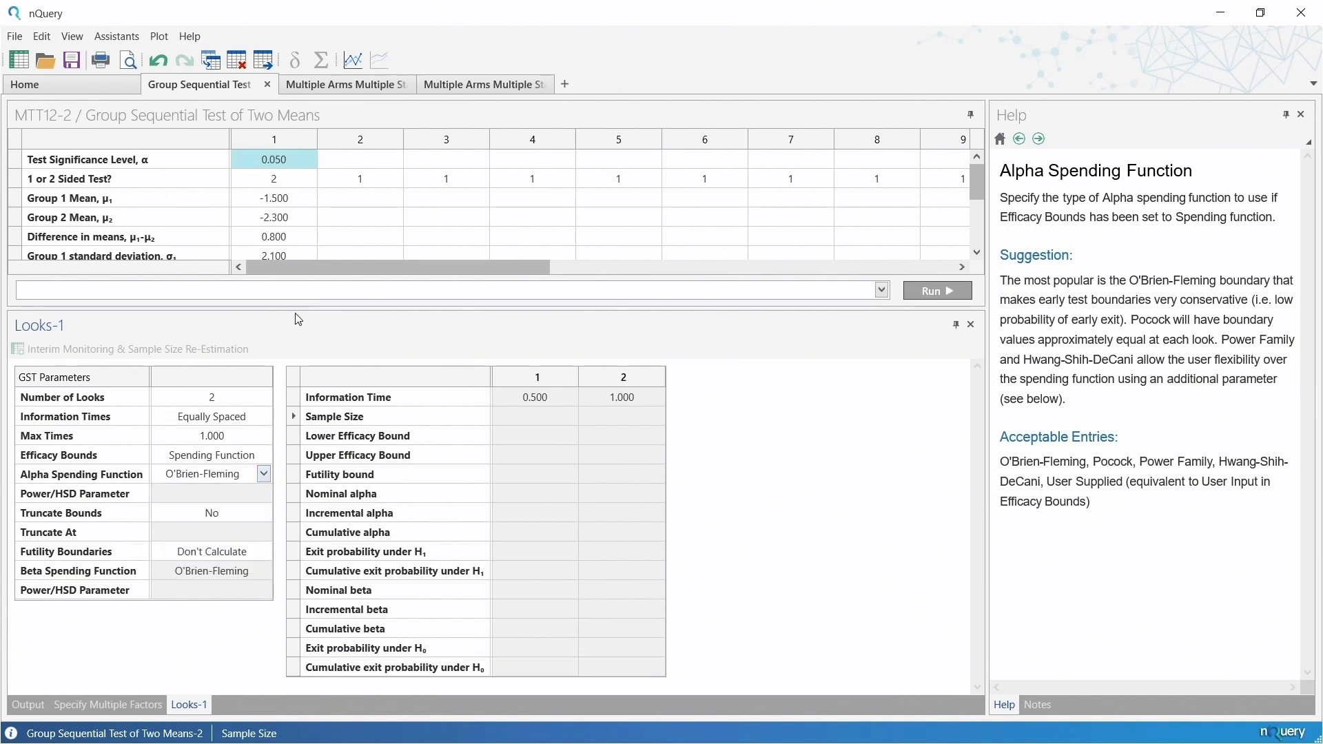
# Set column 1's power to 80% to calculate the group sample sizes.
pyautogui.moveTo(295, 308); pyautogui.dragTo(335, 472)
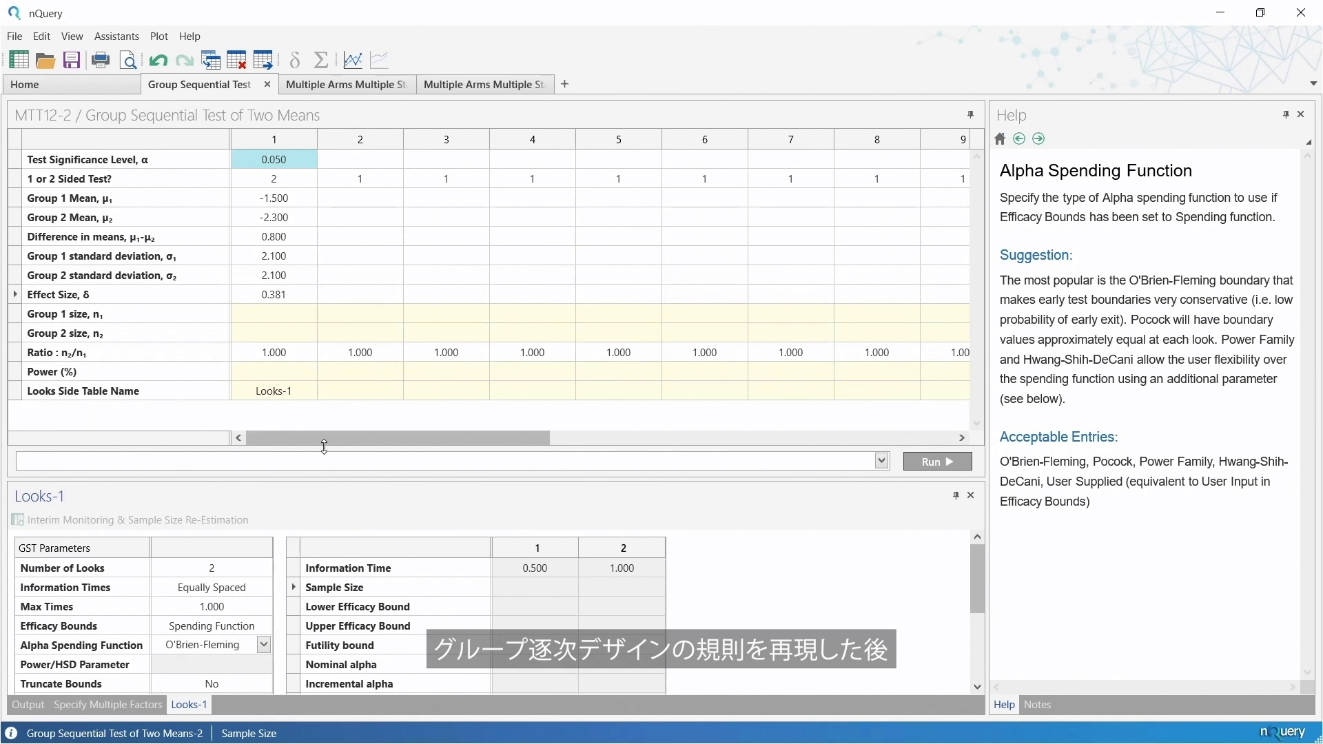
pyautogui.click(269, 373)
pyautogui.write('800')
pyautogui.press('Return')
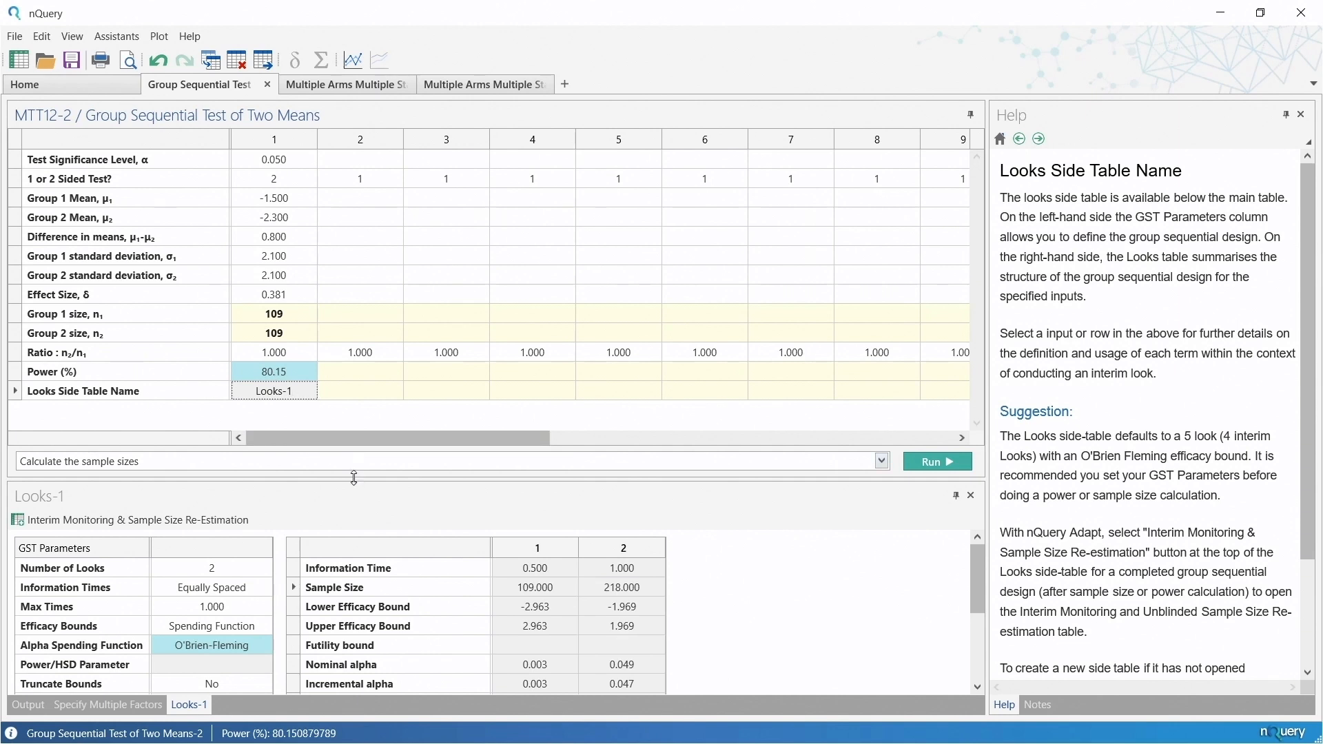
# Examine the efficacy bounds and the nominal alpha of each look in the Looks-1 results.
pyautogui.moveTo(354, 477); pyautogui.dragTo(318, 284)
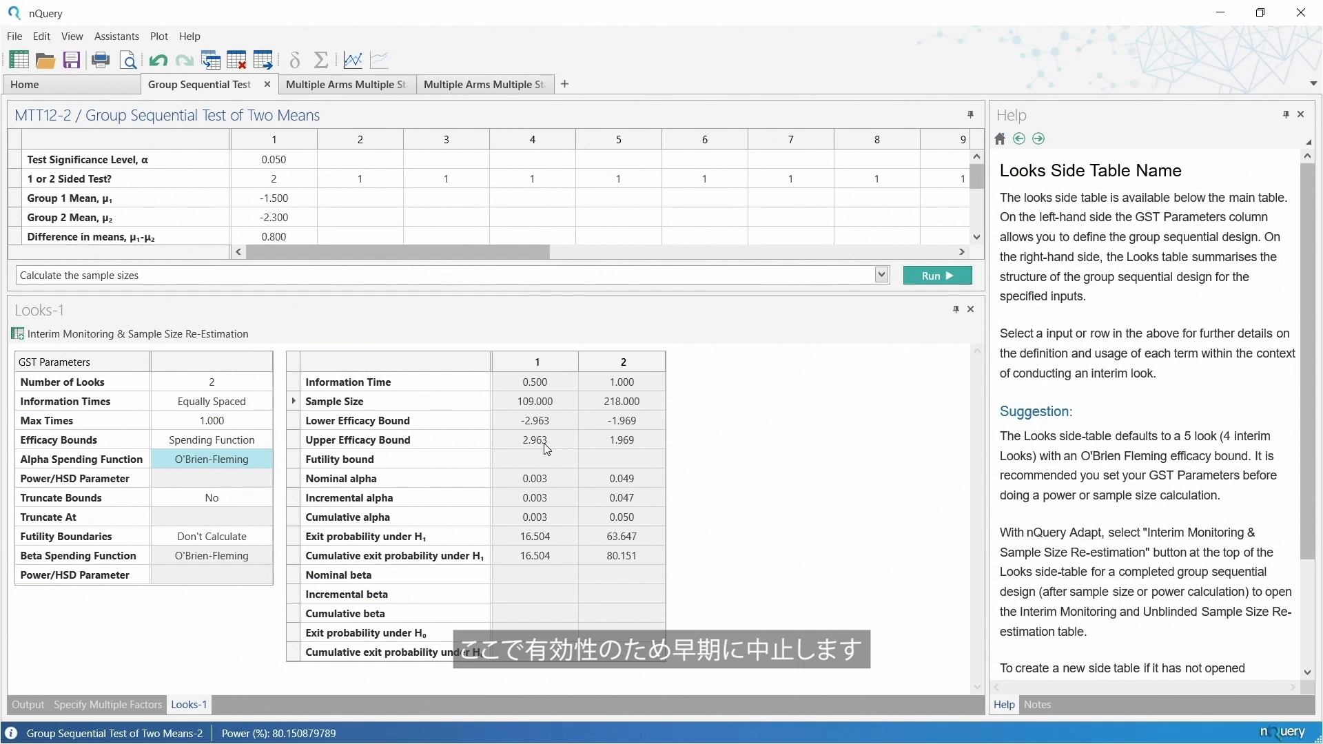
pyautogui.click(558, 484)
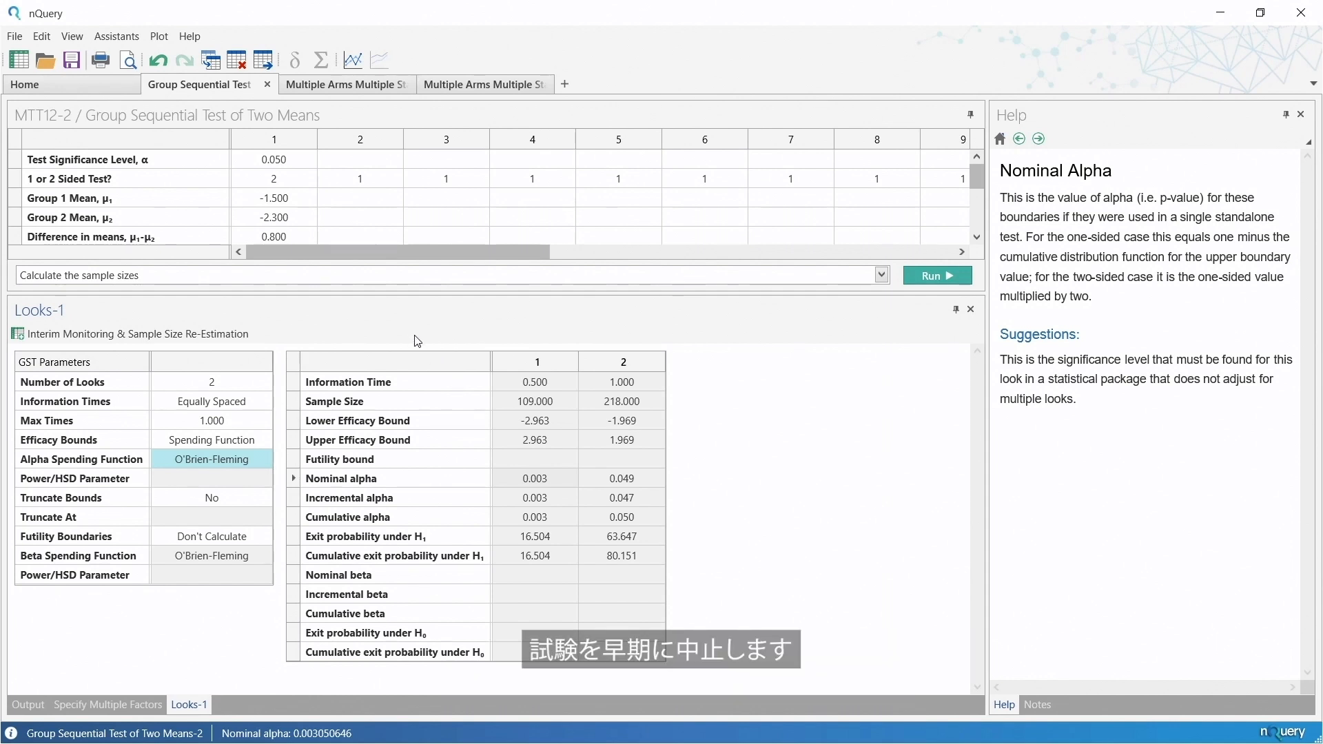
pyautogui.moveTo(389, 295); pyautogui.dragTo(438, 457)
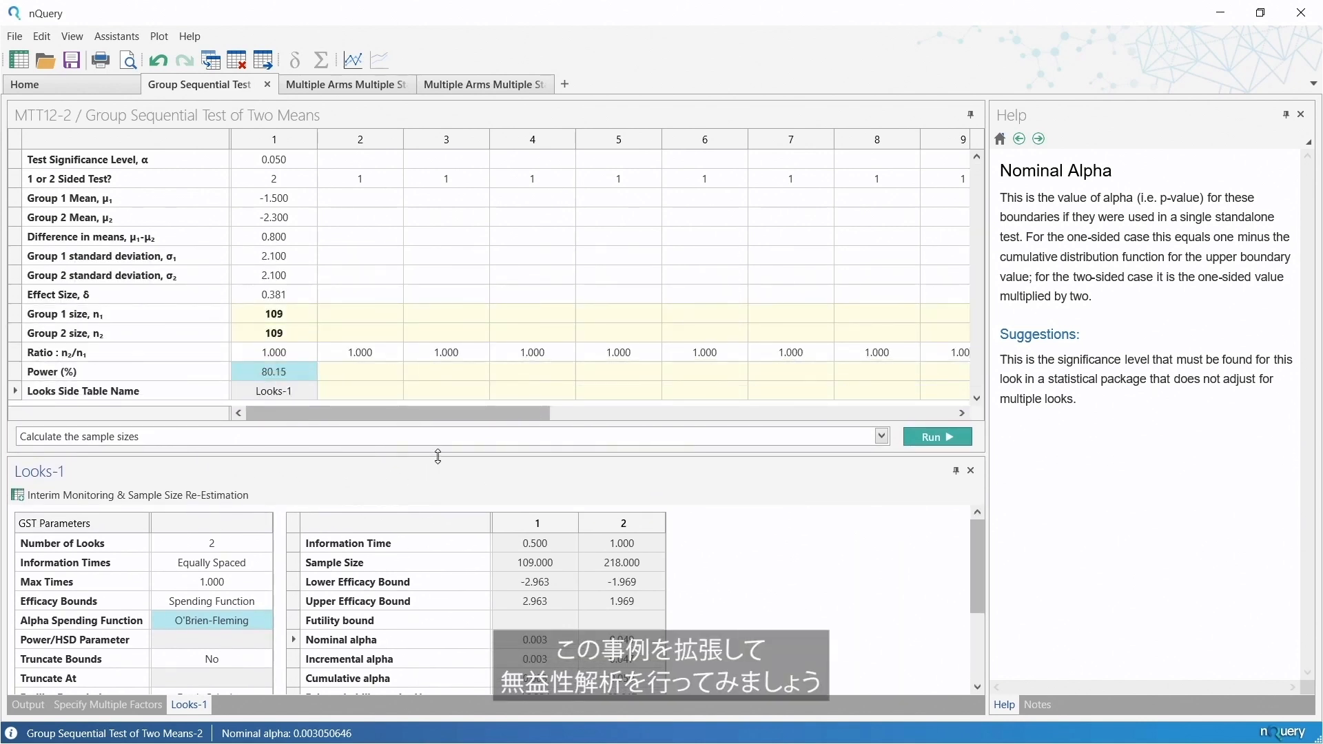
# Set the test significance level to 0.025 in column 2 for the one-sided design.
pyautogui.click(352, 160)
pyautogui.write('0.025')
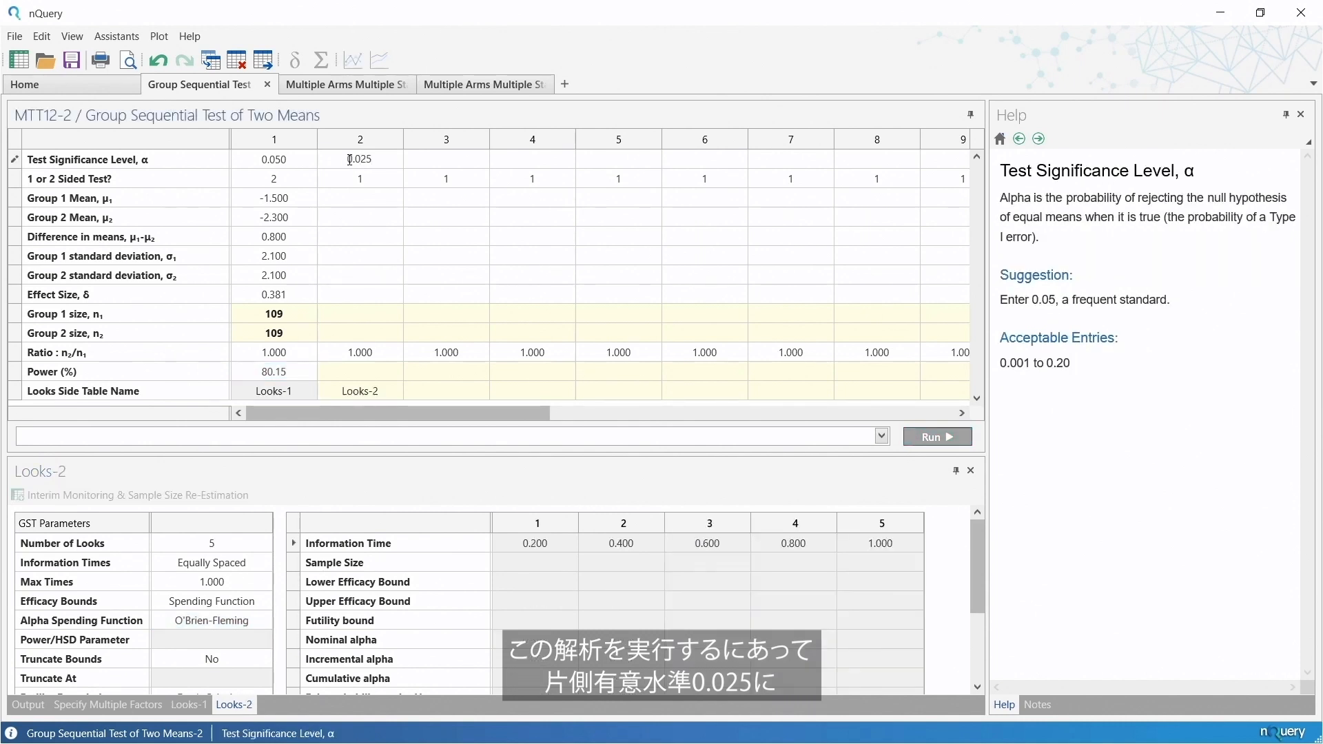
pyautogui.press('Return')
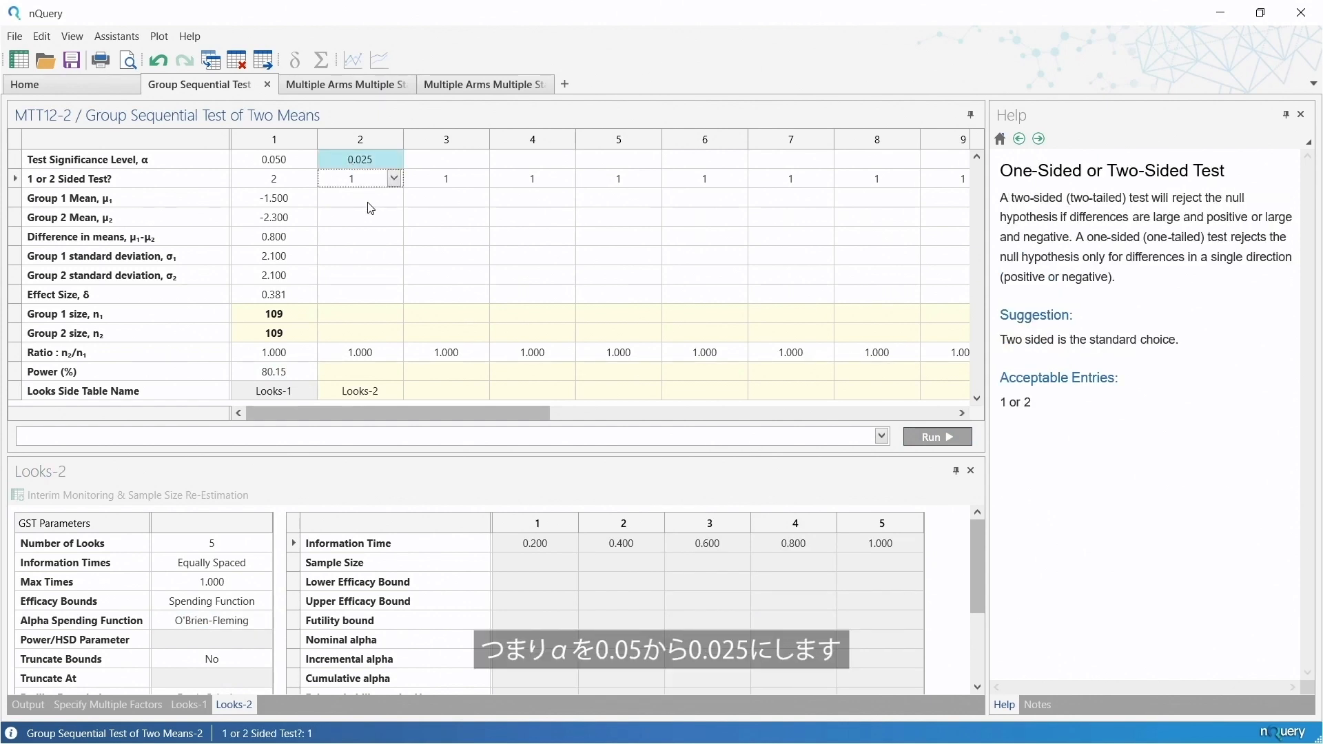
# Copy the group means, difference in means and standard deviations from column 1 into column 2.
pyautogui.moveTo(282, 199); pyautogui.dragTo(286, 281)
pyautogui.hotkey('ctrl', 'c')
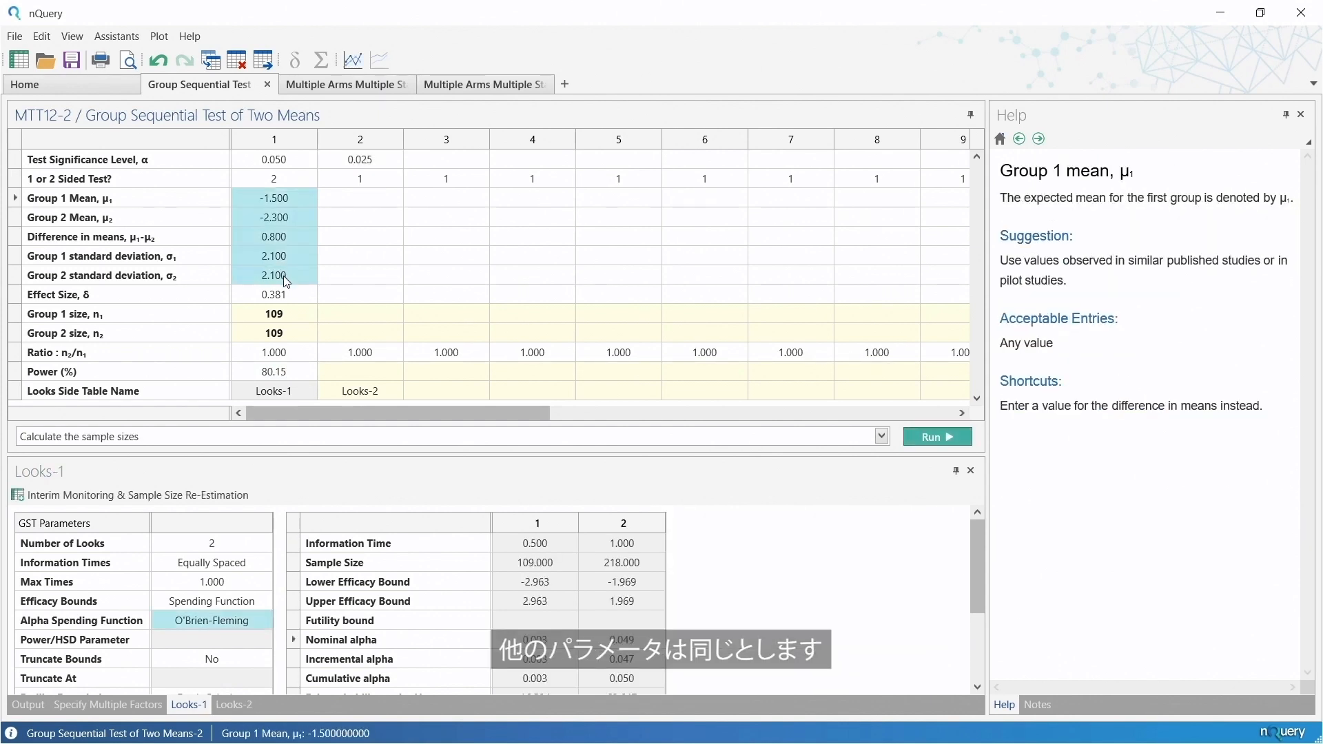
pyautogui.click(356, 201)
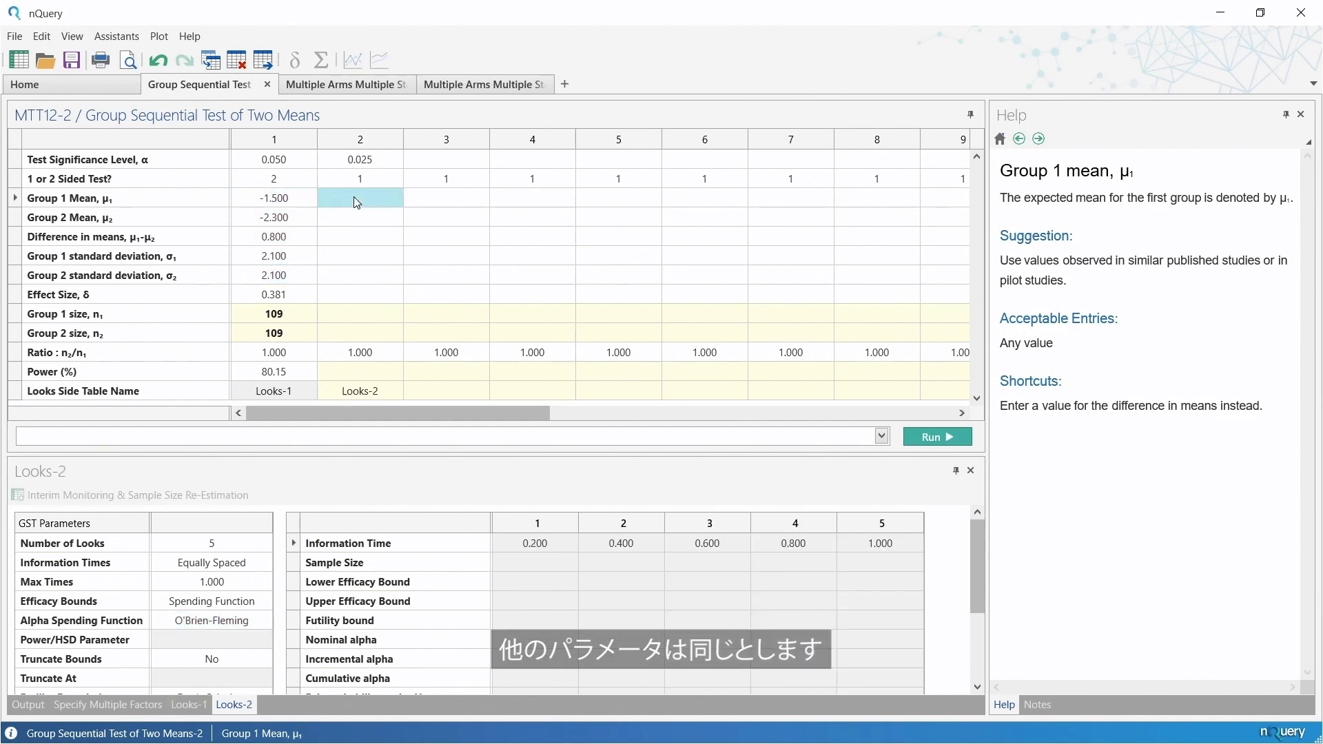
pyautogui.hotkey('ctrl', 'v')
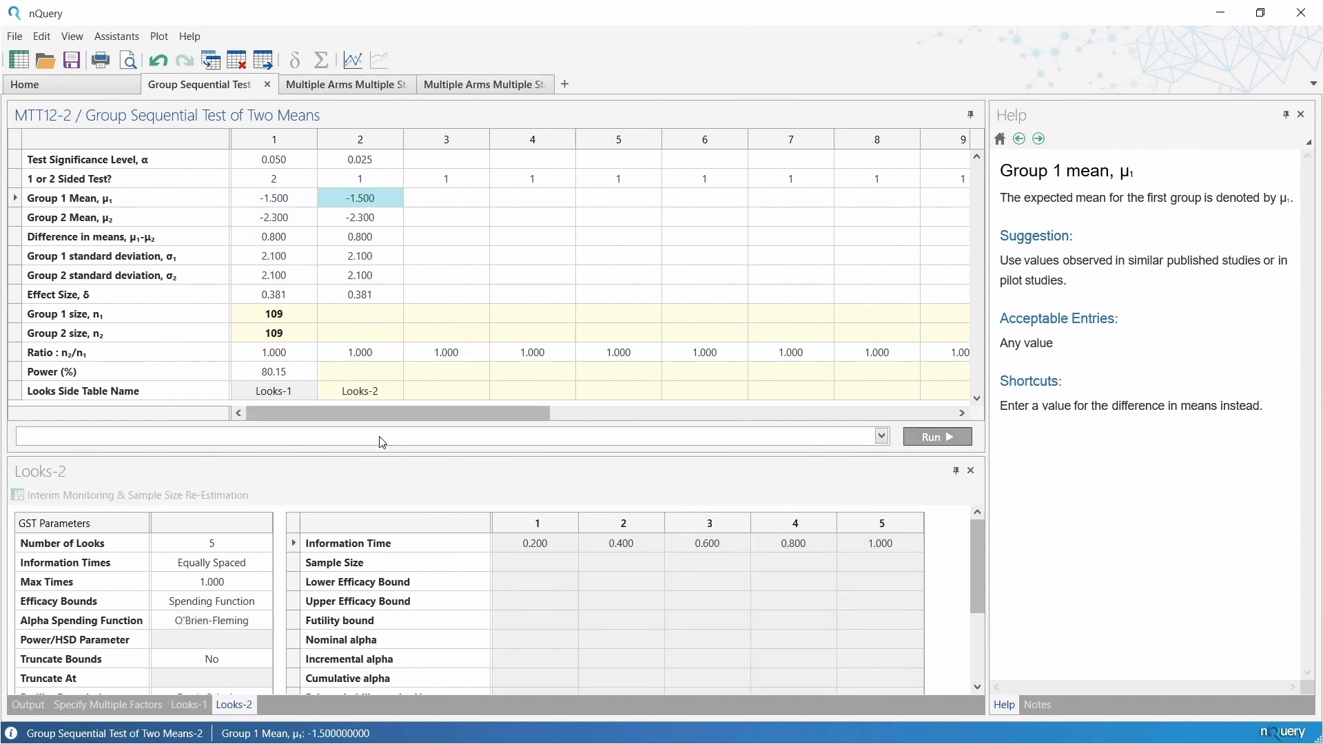
# Set the number of looks to 2 in the Looks-2 side table.
pyautogui.moveTo(378, 452); pyautogui.dragTo(357, 316)
pyautogui.click(238, 406)
pyautogui.rightClick(239, 407)
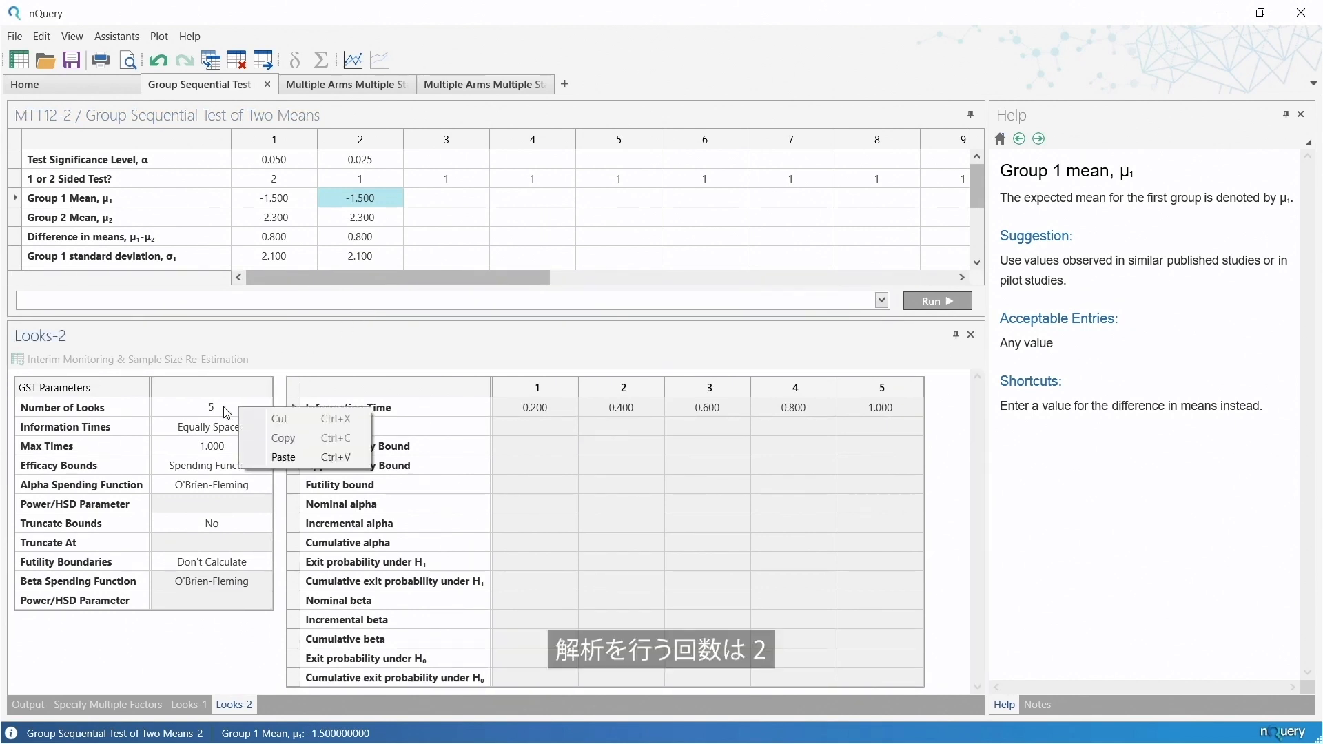
pyautogui.doubleClick(210, 406)
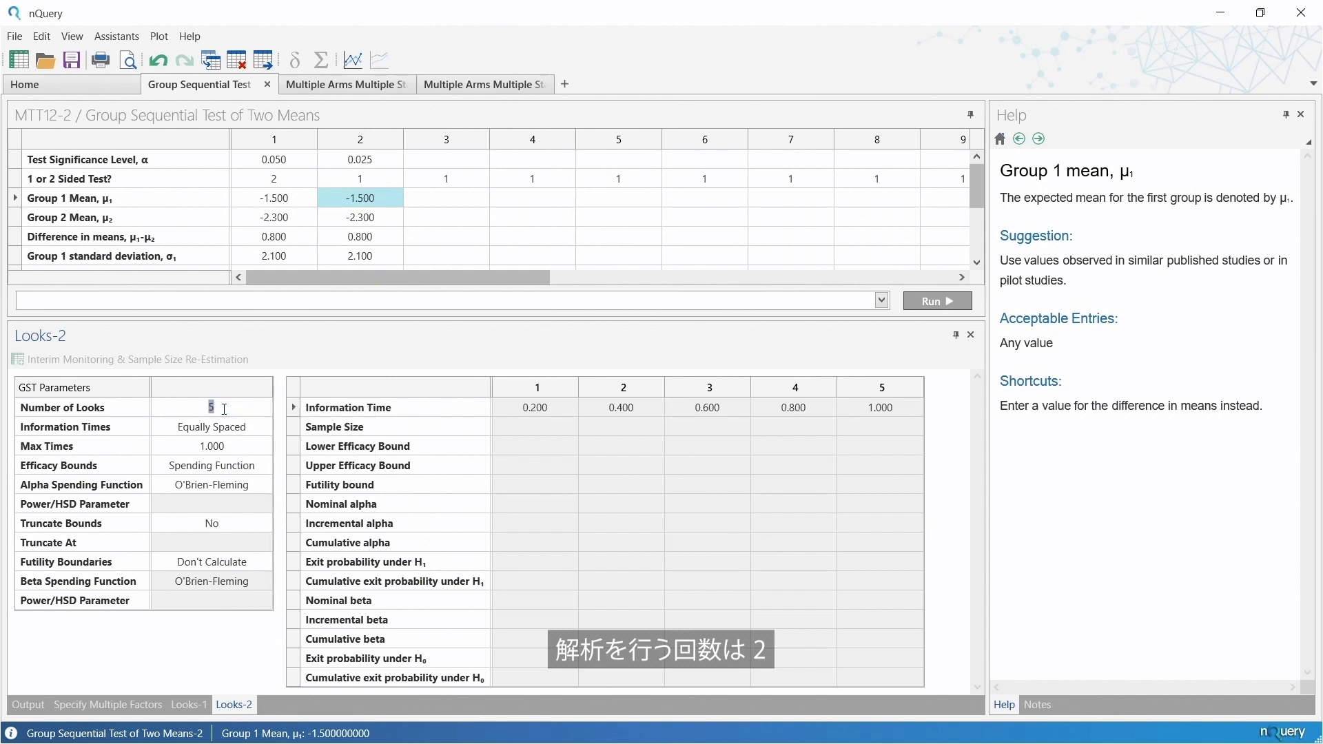
pyautogui.write('2')
pyautogui.press('Return')
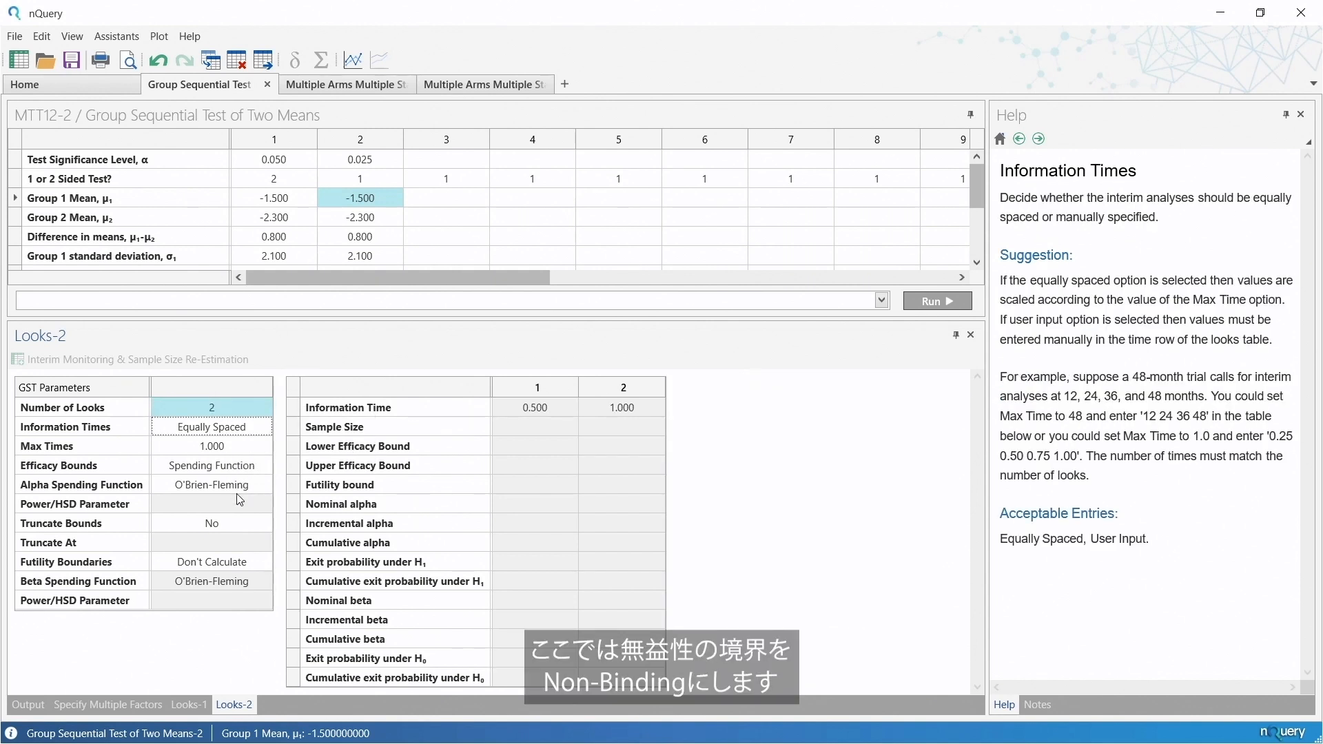
# Set the futility boundaries in Looks-2 to Non-Binding.
pyautogui.click(260, 563)
pyautogui.click(264, 562)
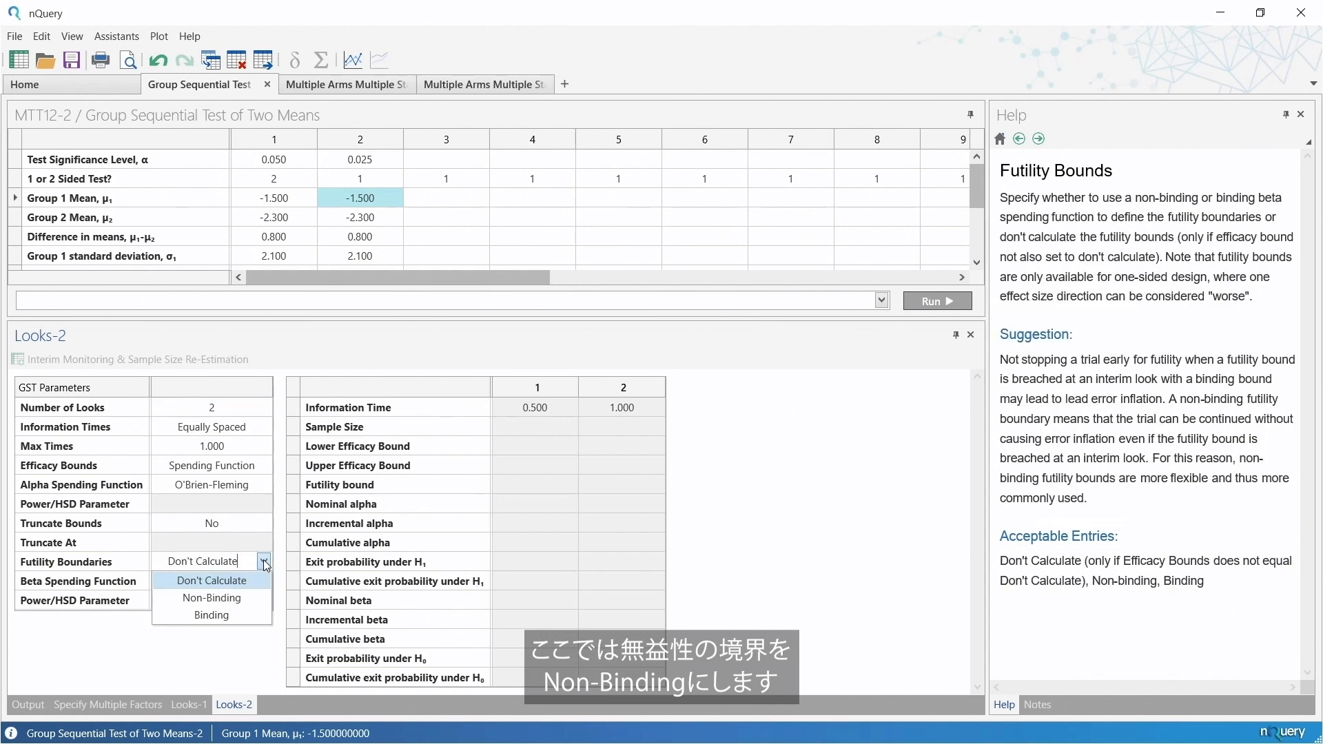
pyautogui.click(244, 599)
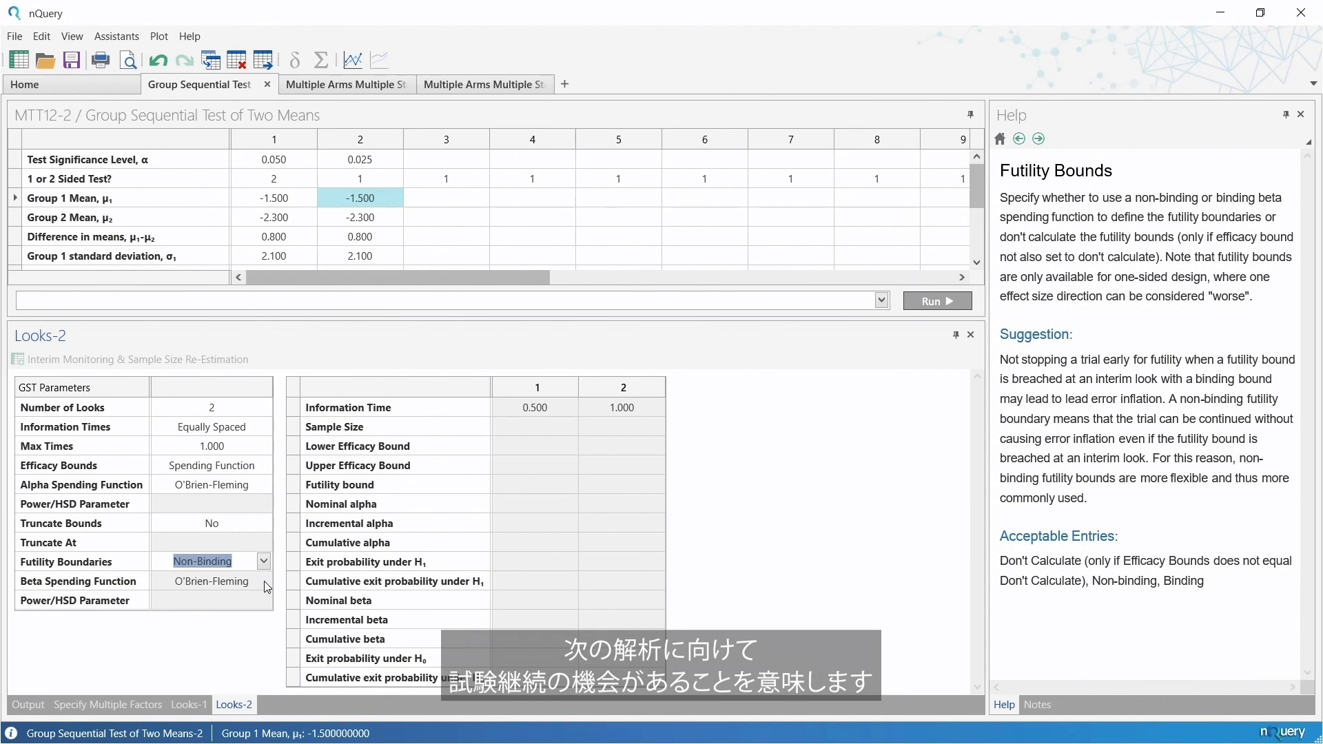
# Set the Looks-2 beta spending function to Hwang-Shih-DeCani with a Power/HSD parameter of -1.5.
pyautogui.click(263, 581)
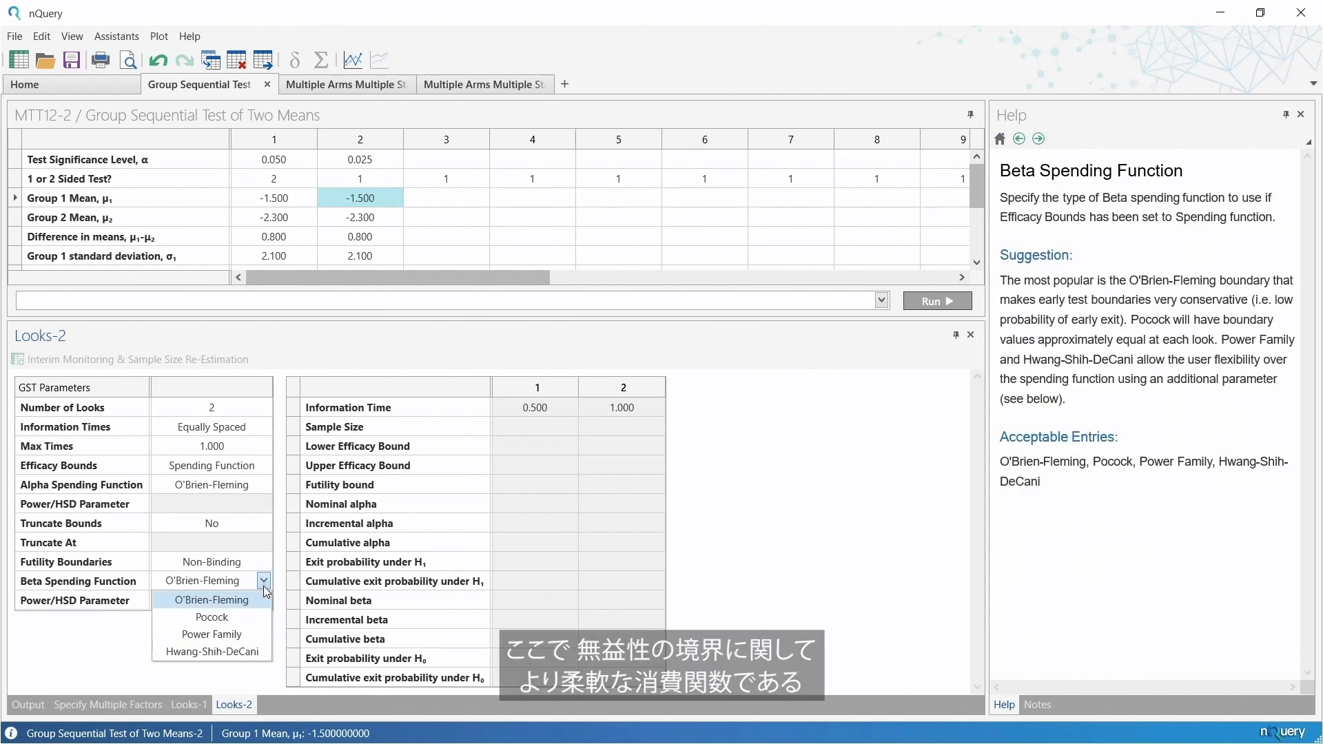
pyautogui.click(241, 652)
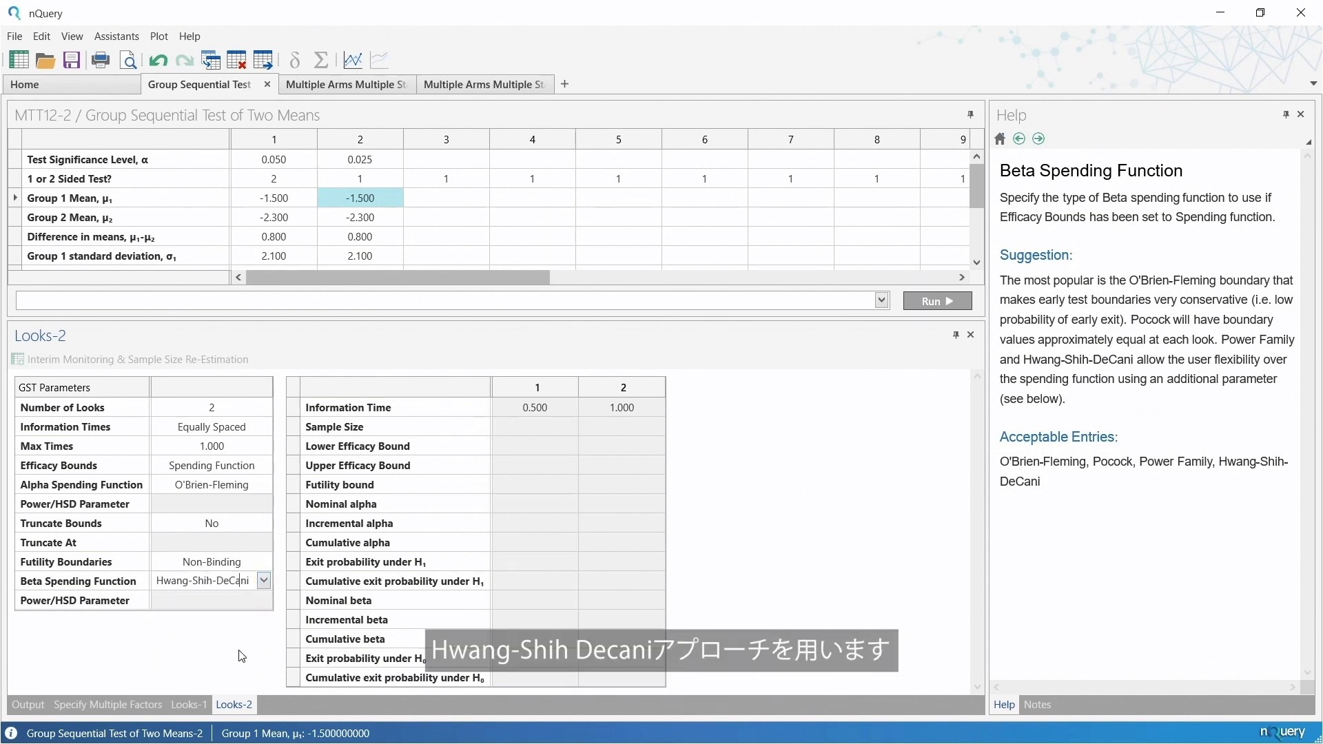
pyautogui.click(200, 602)
pyautogui.write('-1.5')
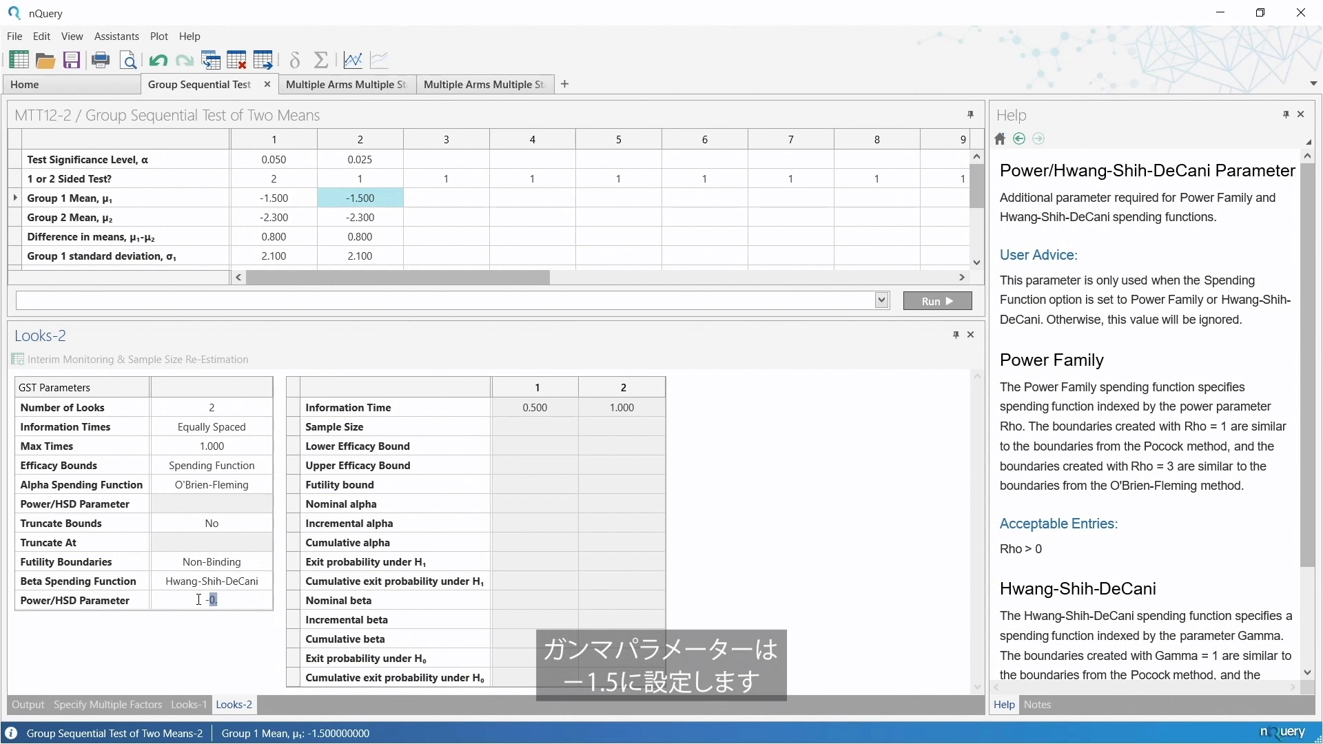
pyautogui.press('Return')
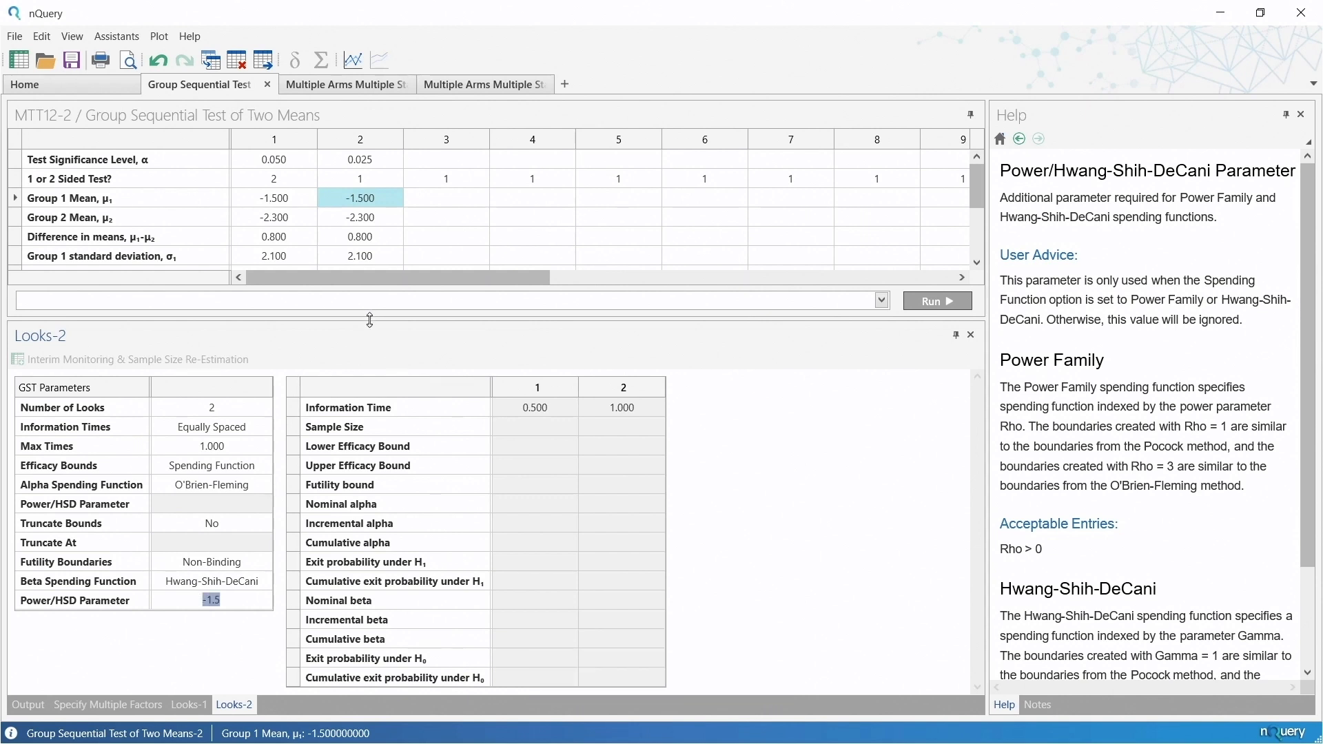
pyautogui.moveTo(370, 320); pyautogui.dragTo(378, 478)
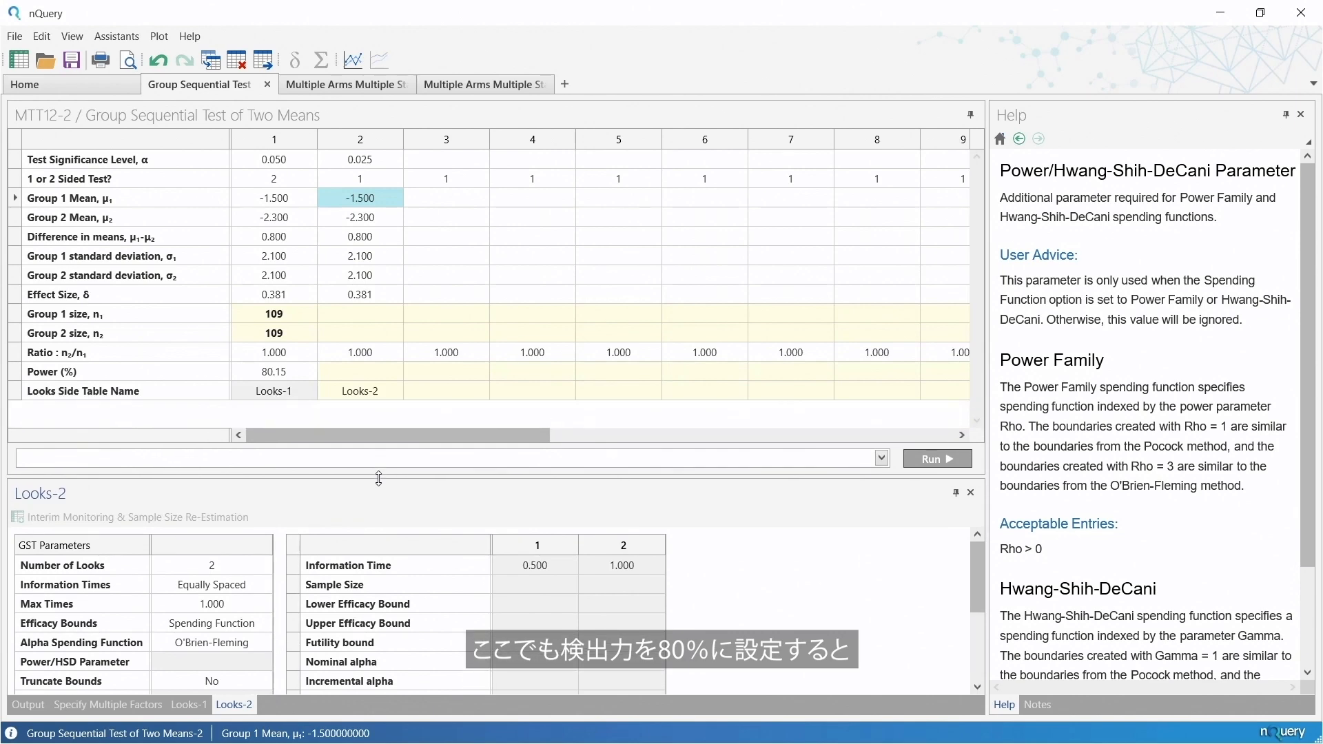
# Set the power in column 2 to 80% to calculate the sample sizes for the one-sided design.
pyautogui.click(352, 374)
pyautogui.write('80')
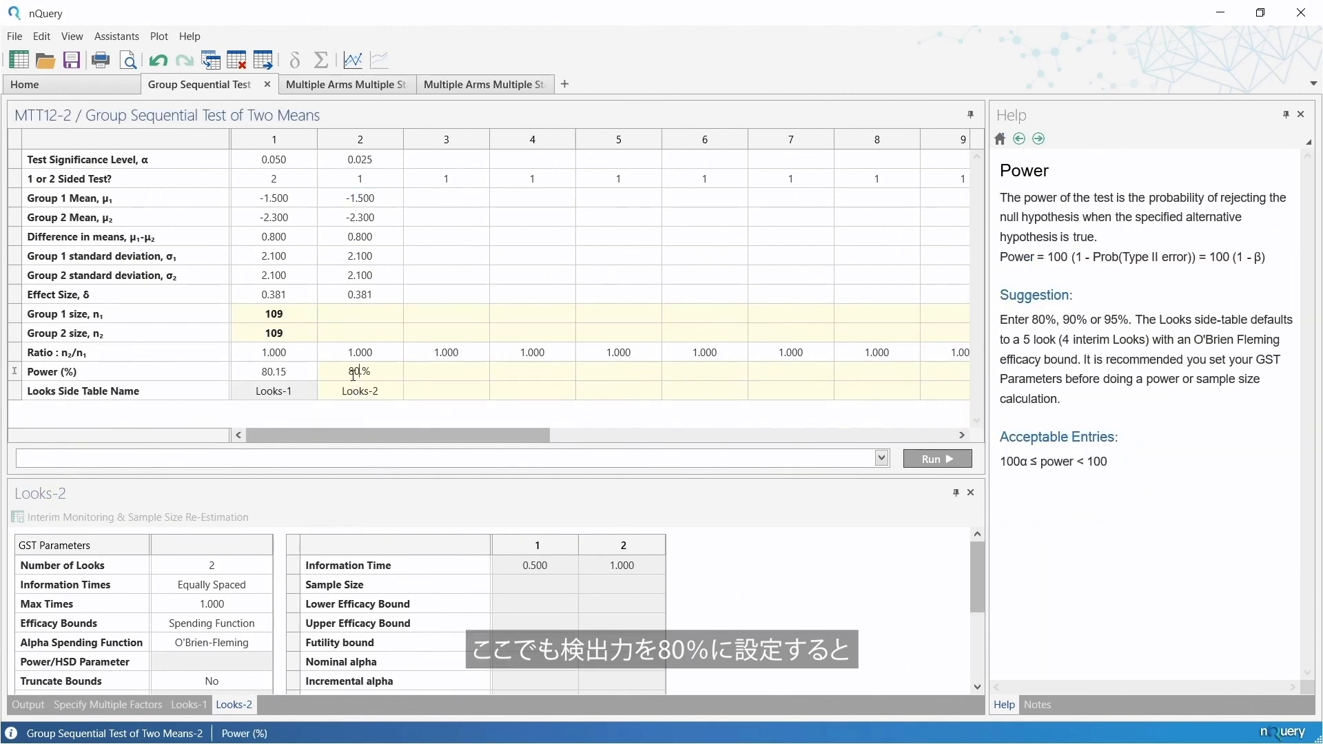
pyautogui.press('Return')
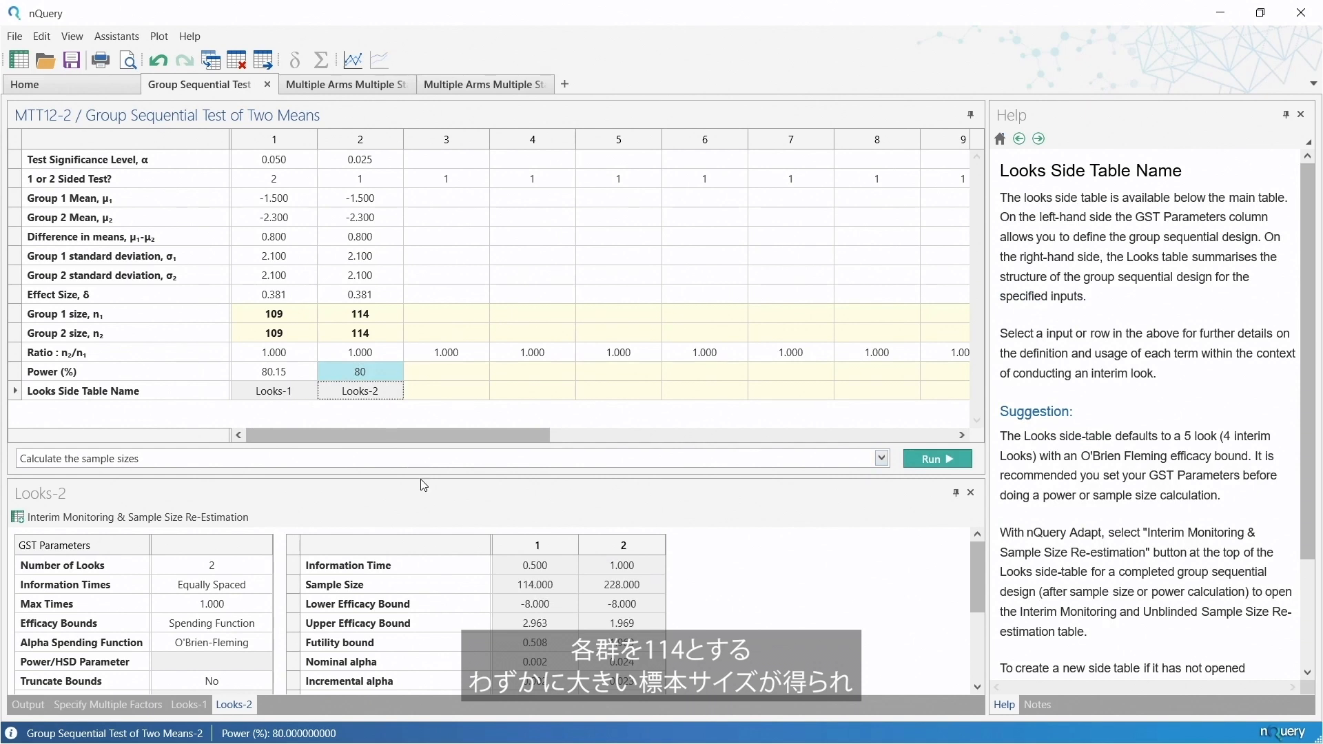
# Enlarge the Looks-2 side table and examine the upper efficacy bounds, the first look's futility bound and the final look's nominal alpha.
pyautogui.moveTo(420, 474); pyautogui.dragTo(385, 302)
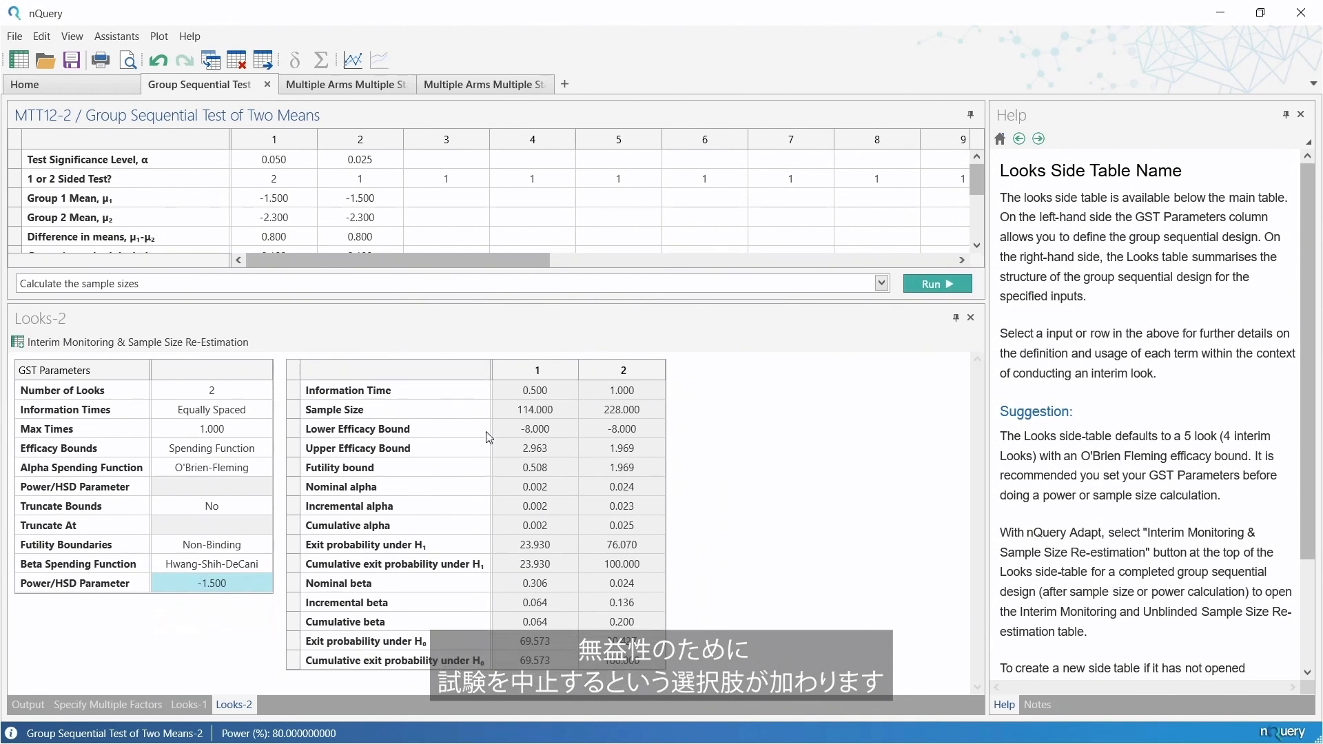
pyautogui.click(544, 453)
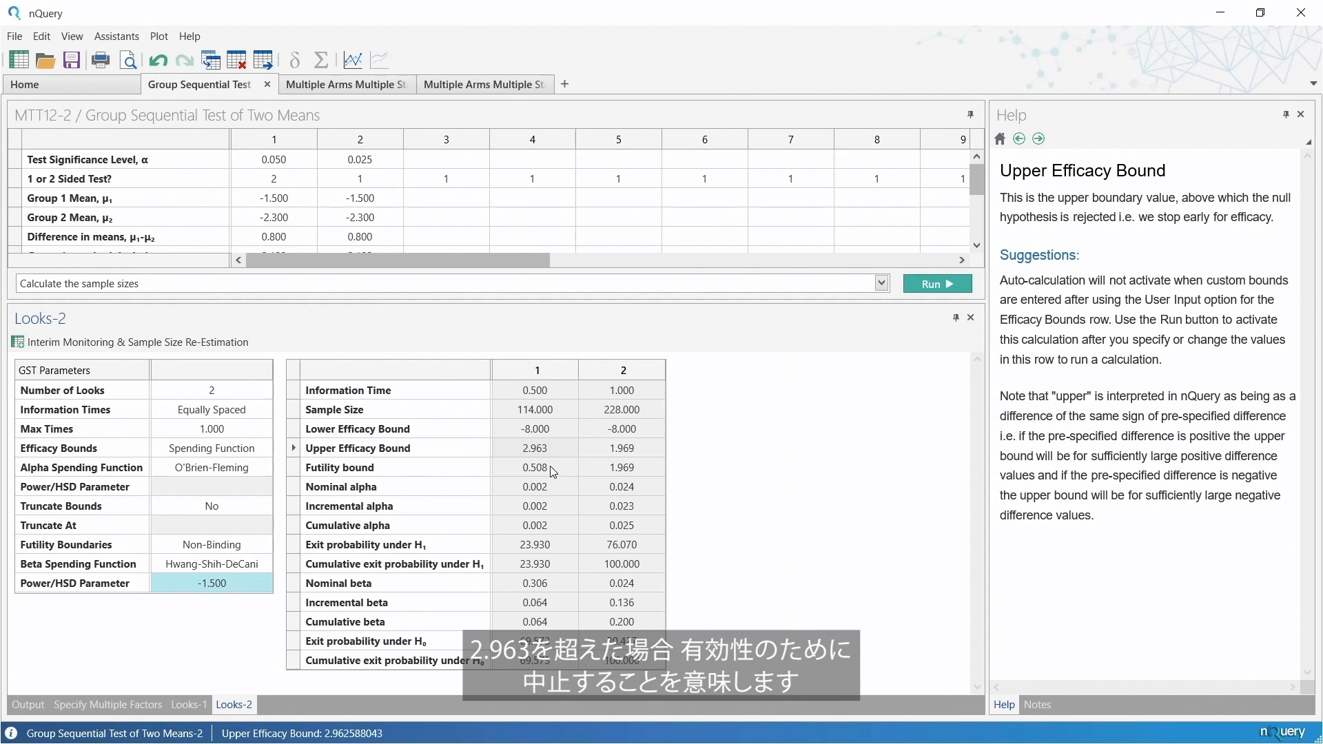
pyautogui.click(548, 468)
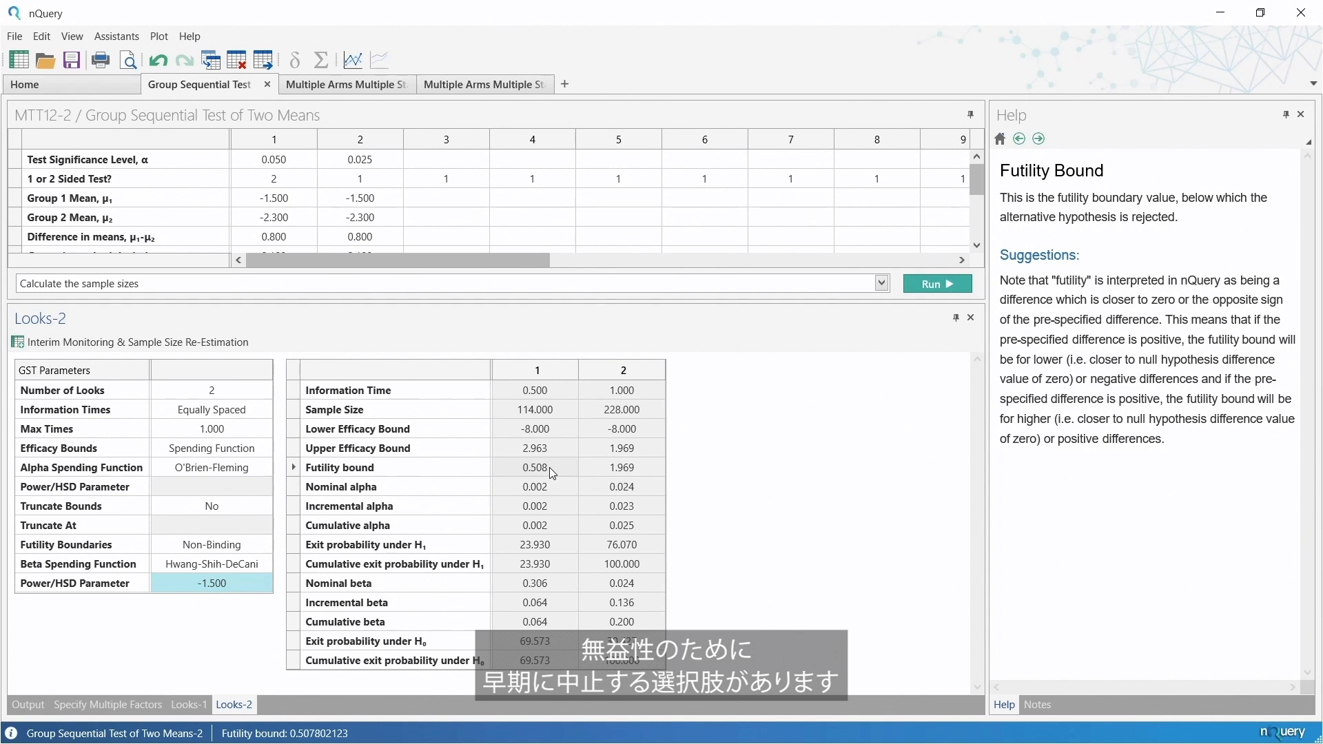
pyautogui.click(630, 453)
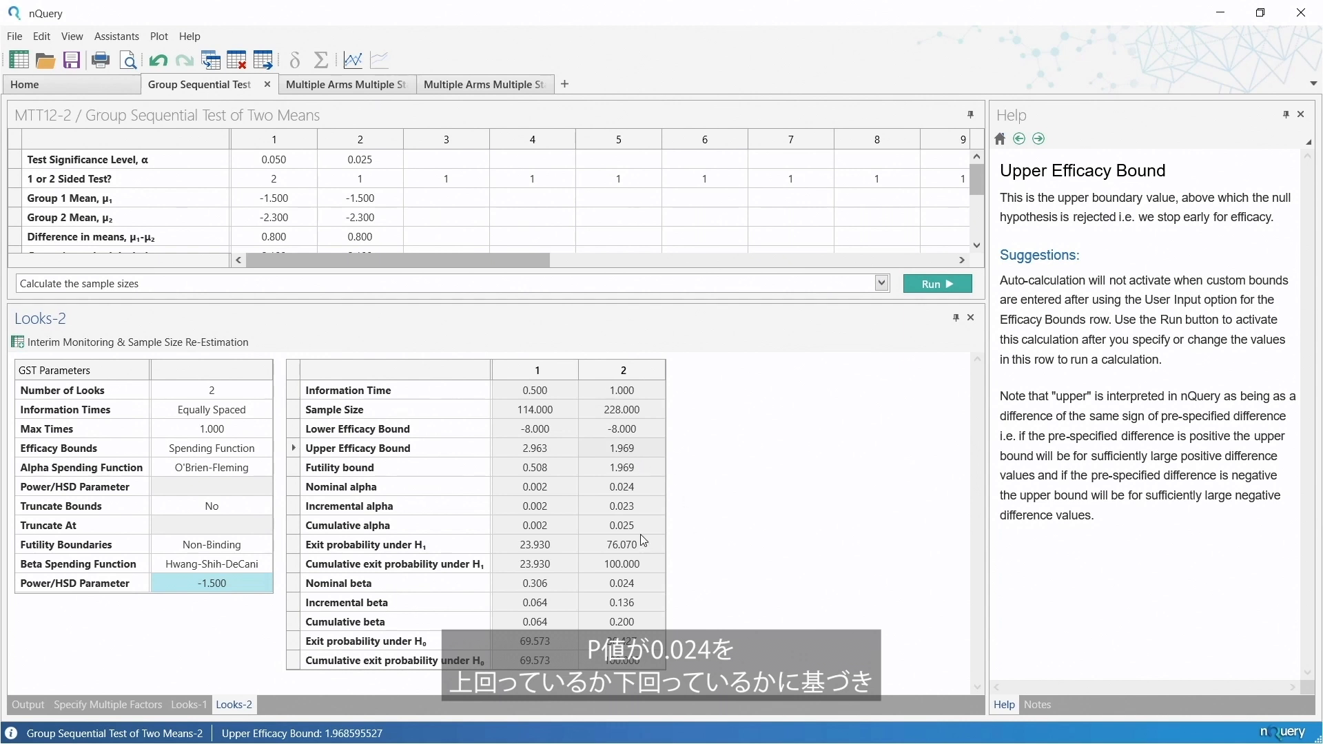
pyautogui.click(634, 490)
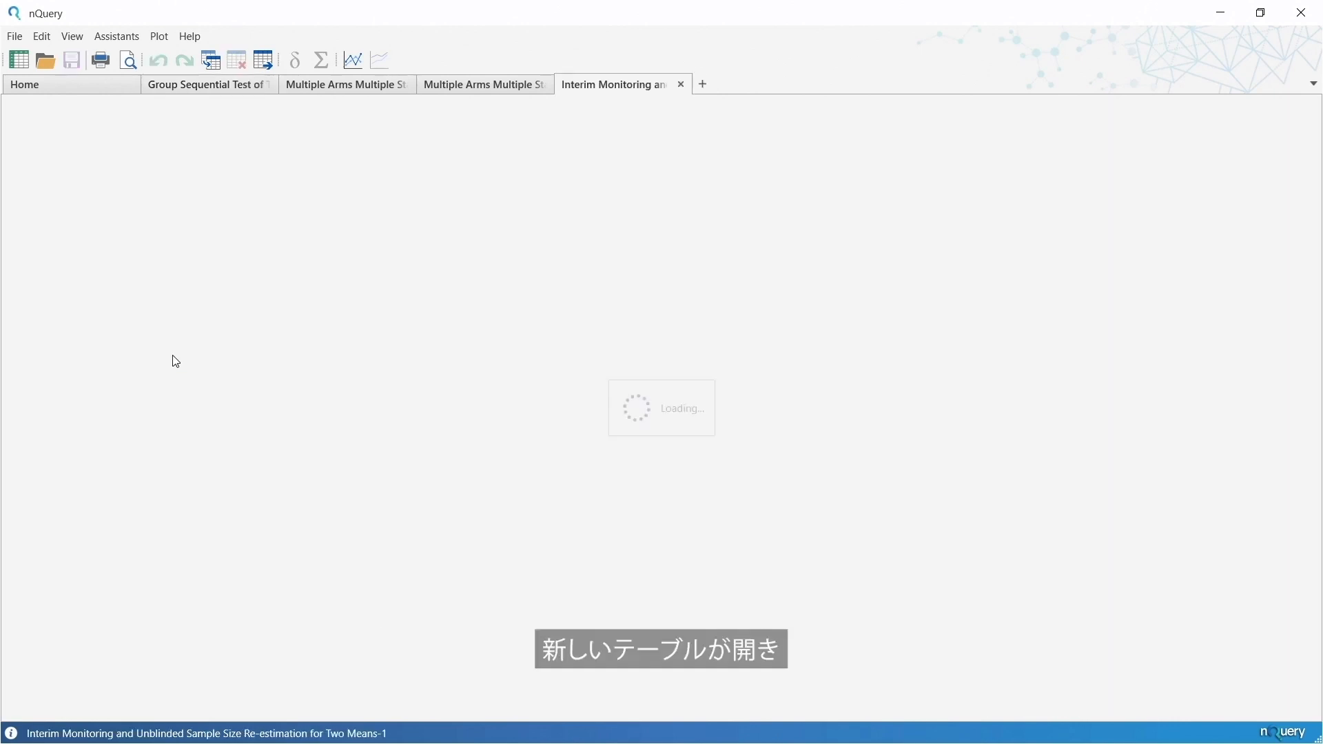
# Open the Interim Monitoring & Sample Size Re-Estimation table for the Looks-2 design and inspect its re-estimation method and first look.
pyautogui.click(173, 357)
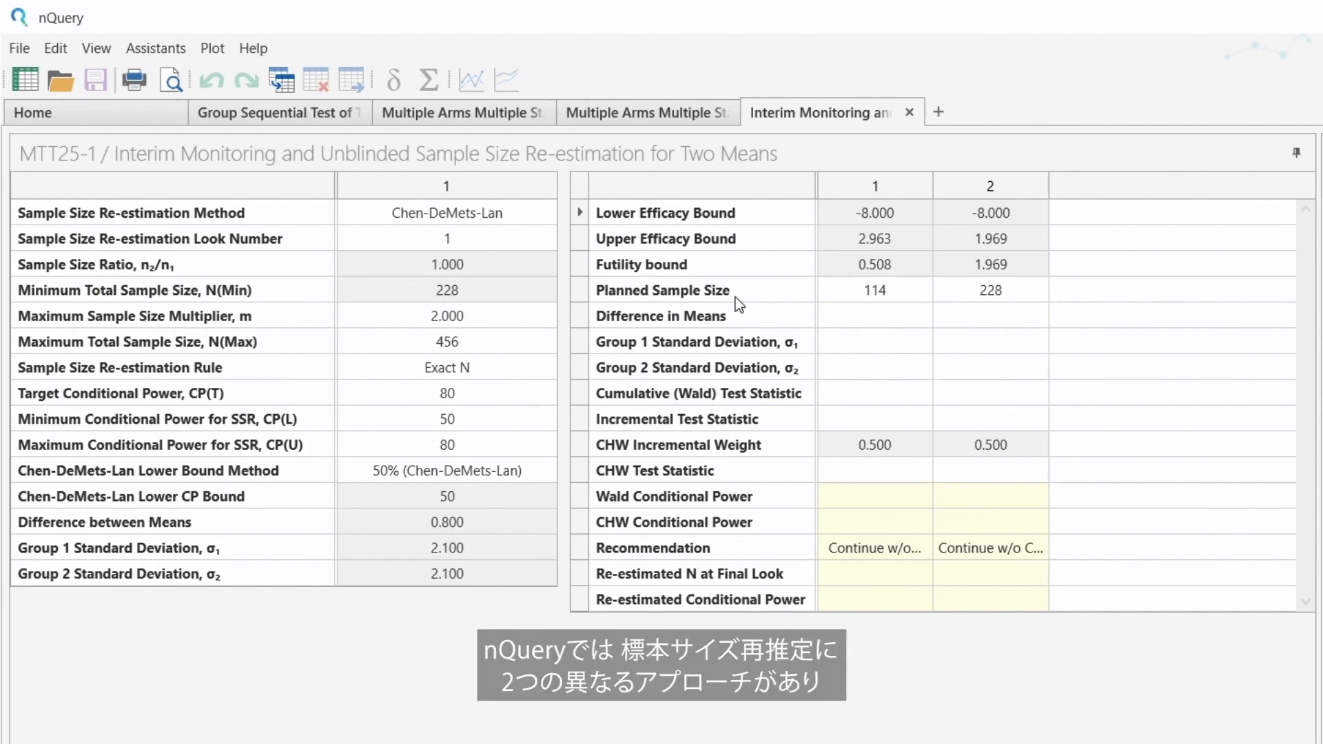
pyautogui.click(551, 217)
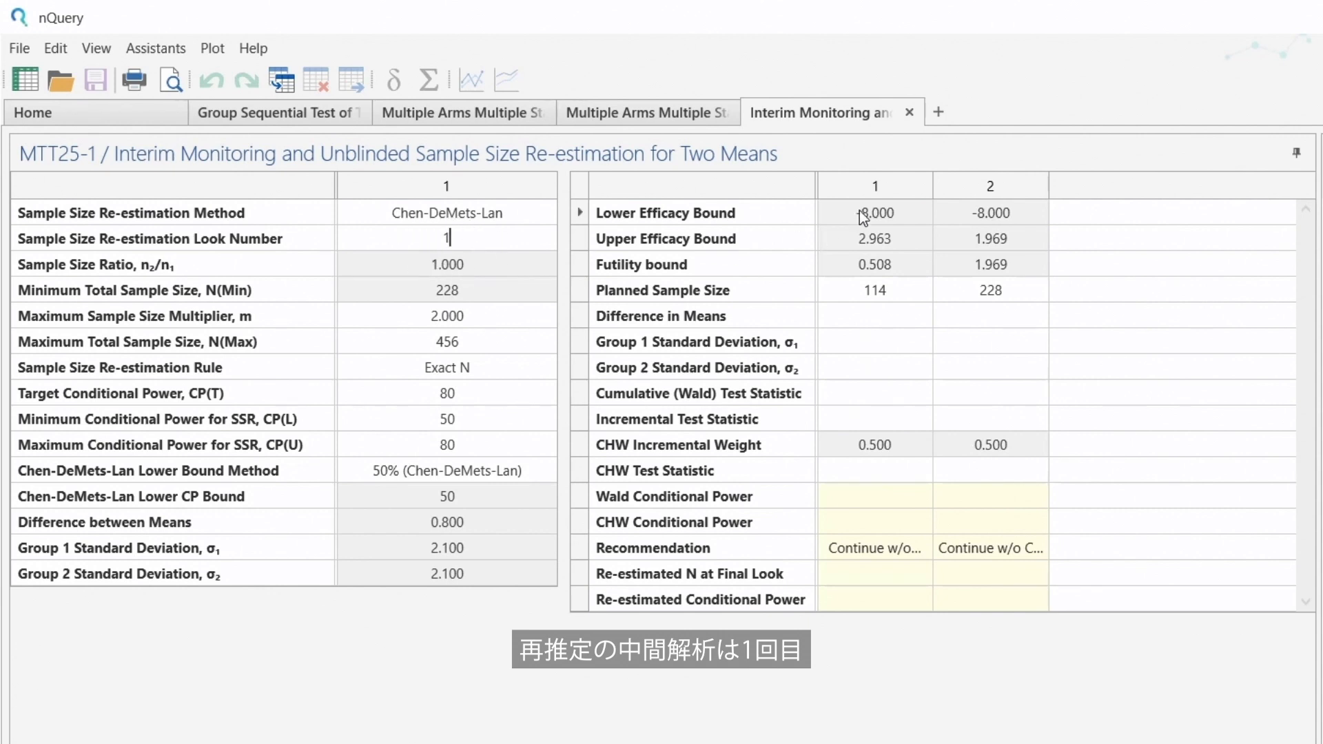
pyautogui.click(865, 193)
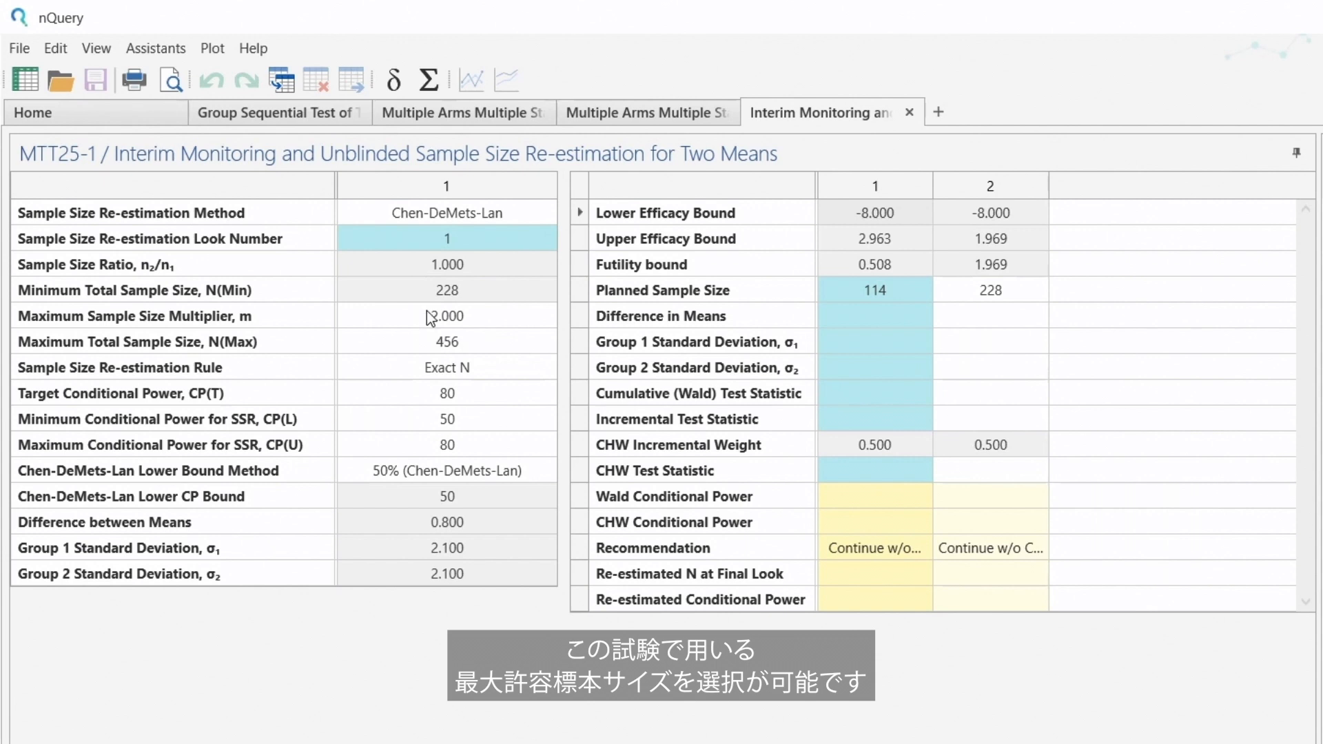
# Review the maximum sample size multiplier, the sample size re-estimation rule options and the target conditional power.
pyautogui.click(465, 314)
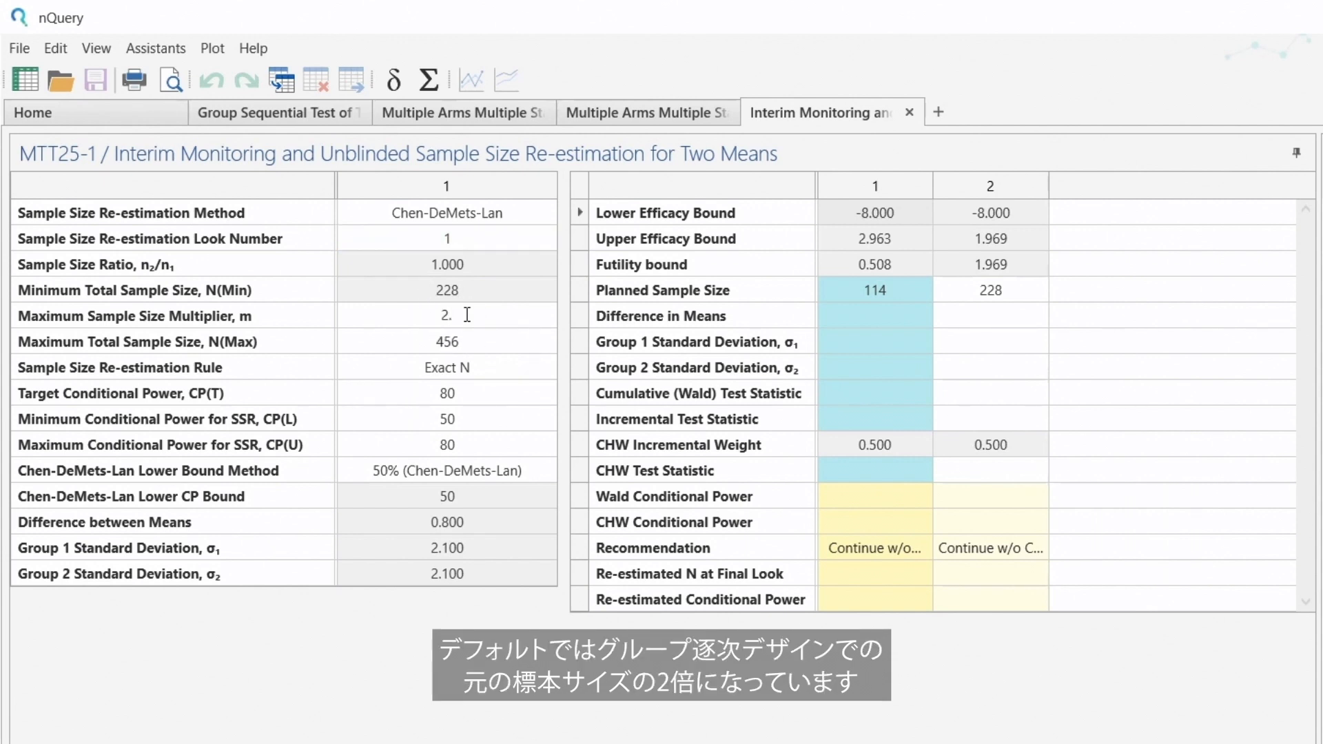
pyautogui.write('.')
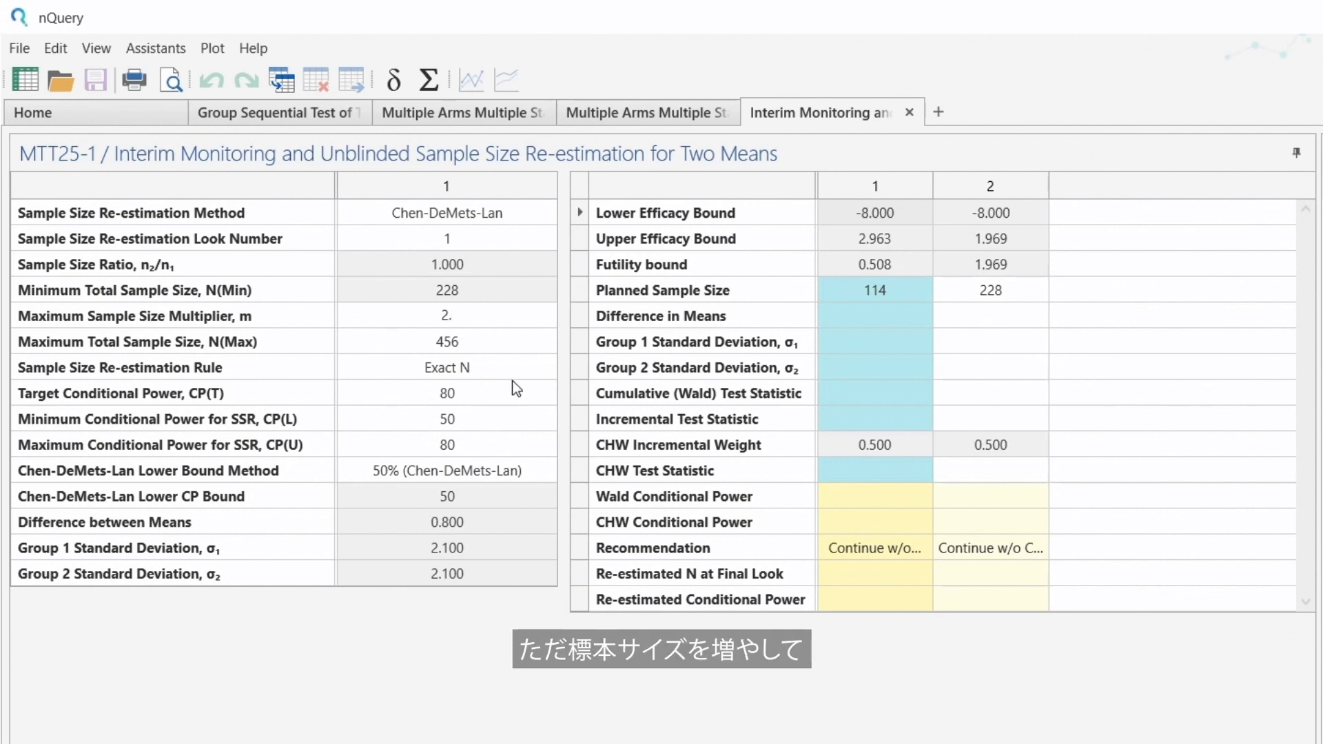
pyautogui.click(546, 367)
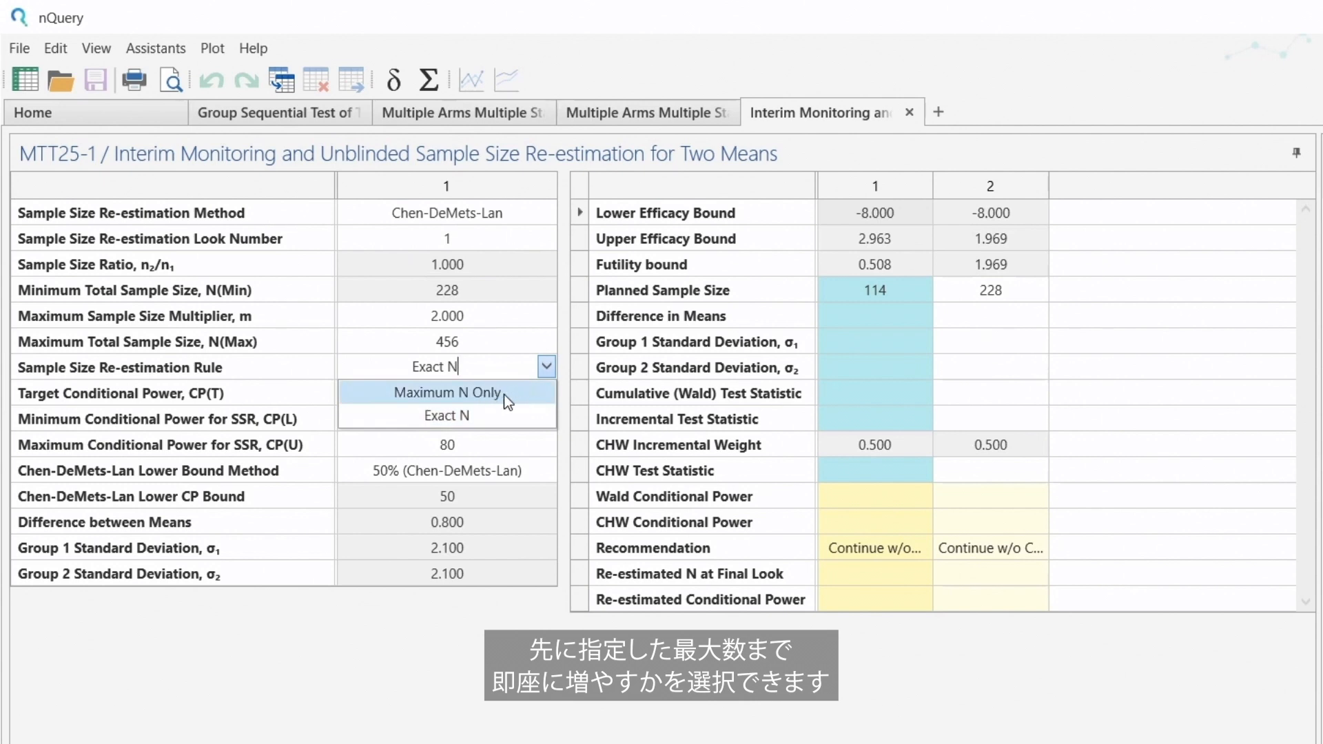
pyautogui.click(544, 366)
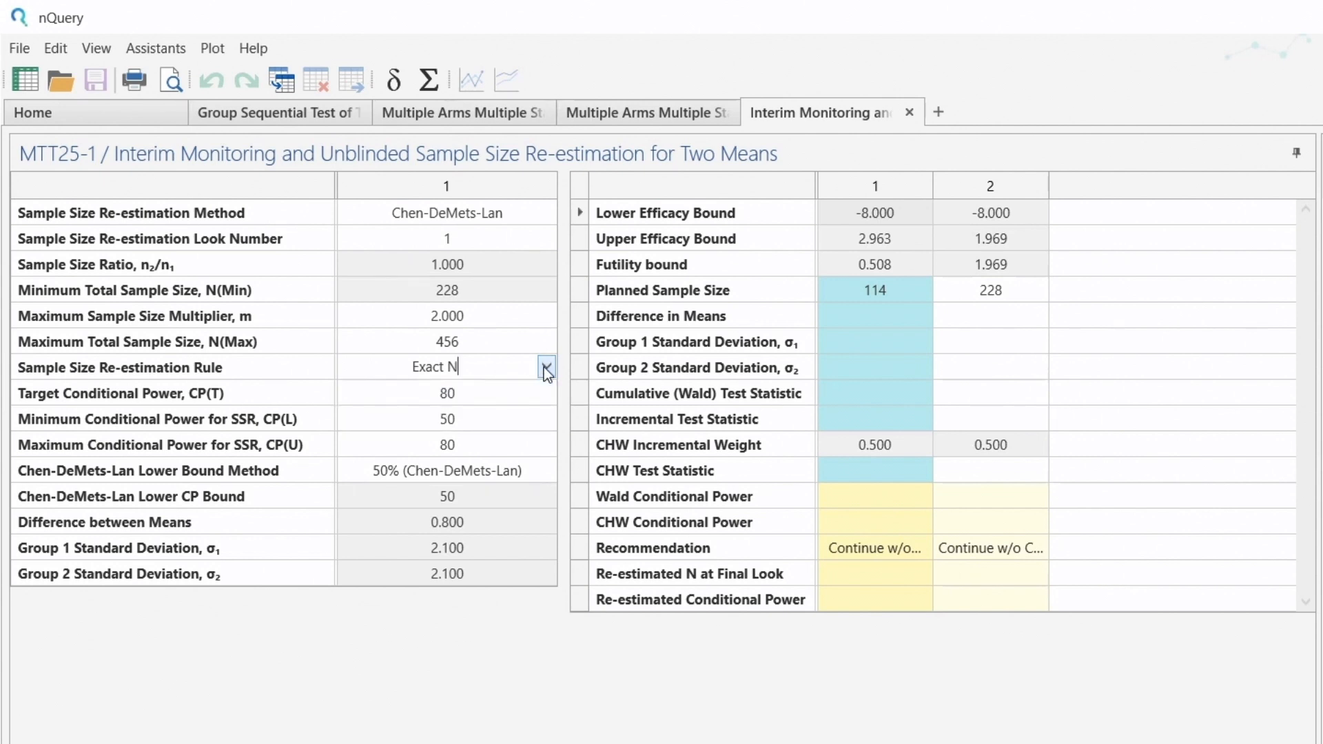
pyautogui.click(482, 394)
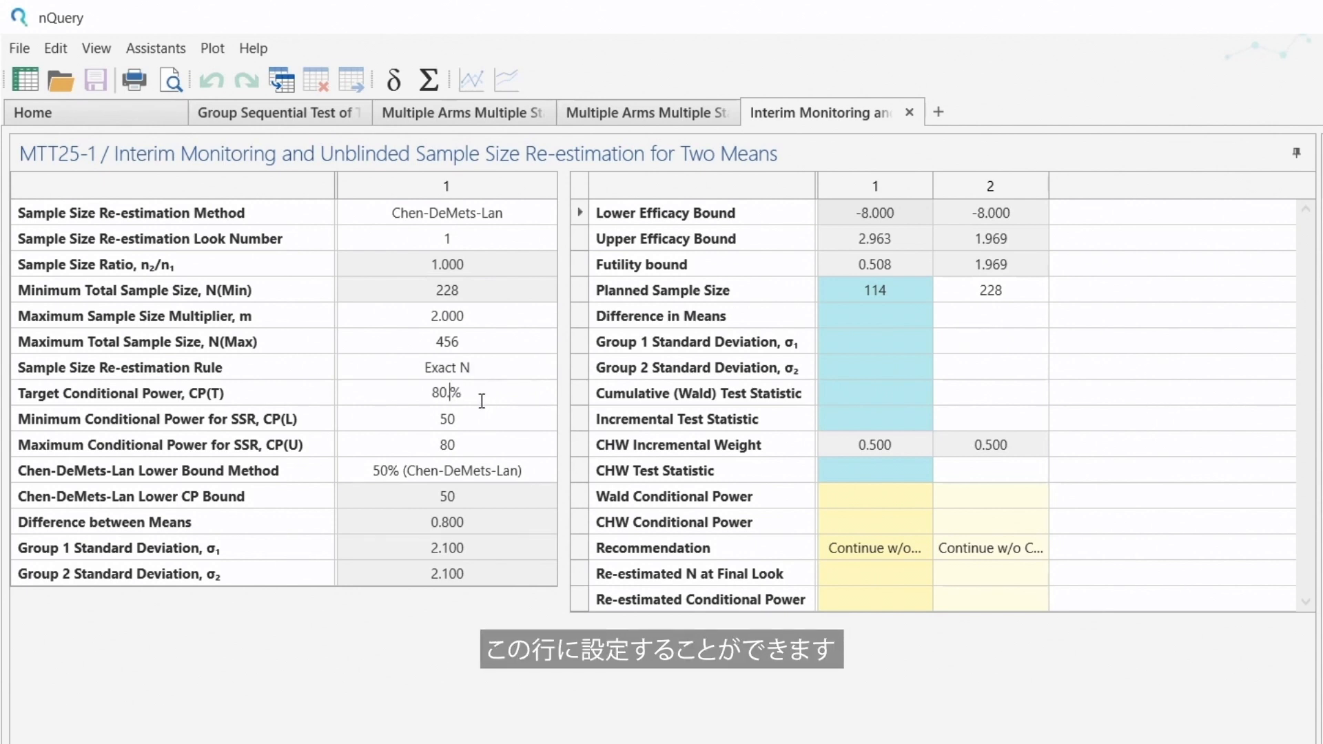
pyautogui.write('.')
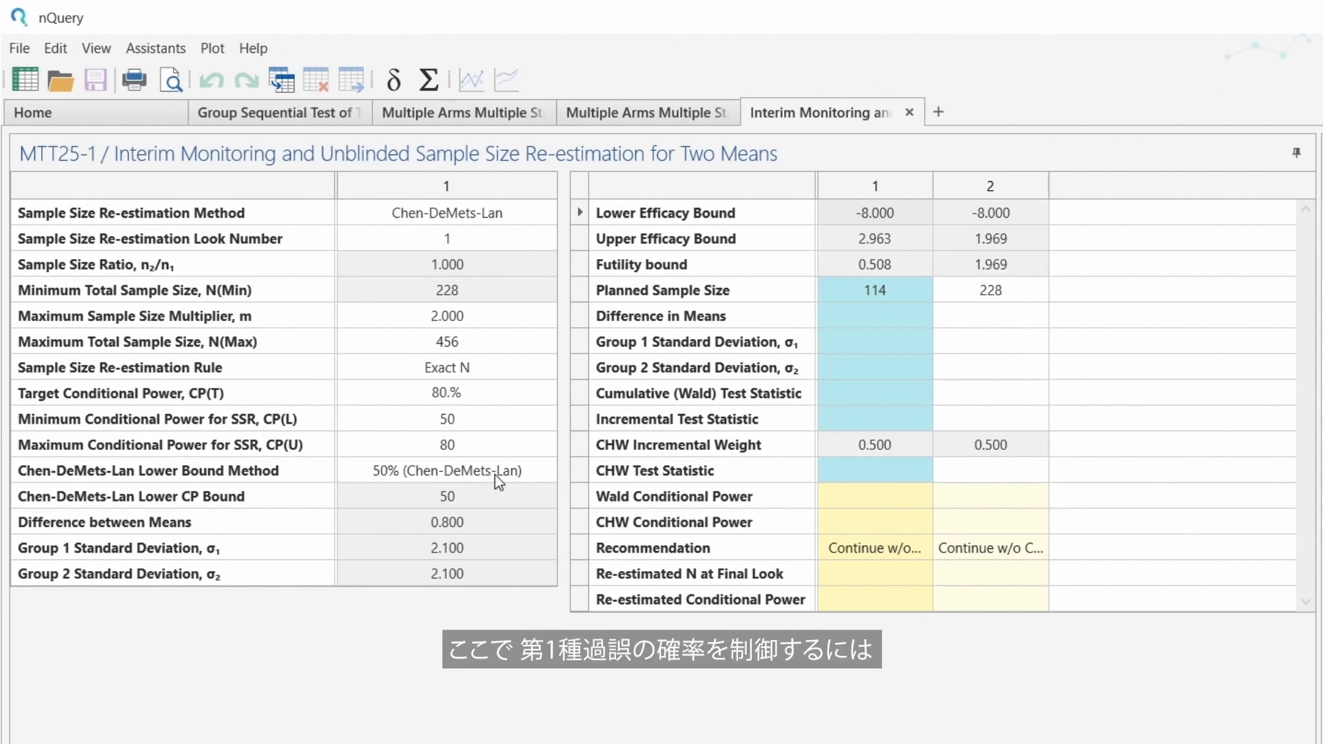
# Set the Chen-DeMets-Lan Lower Bound Method to Derived (Mehta-Pocock).
pyautogui.click(547, 470)
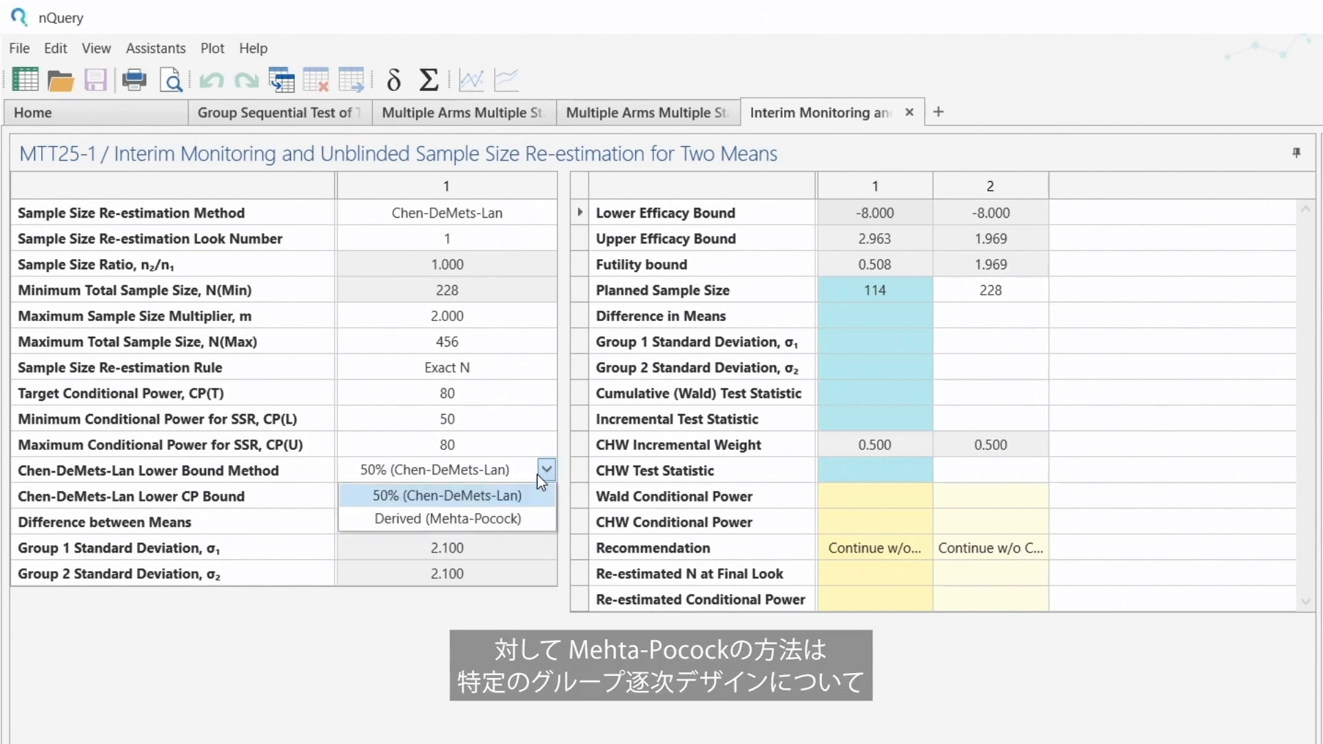
pyautogui.click(506, 518)
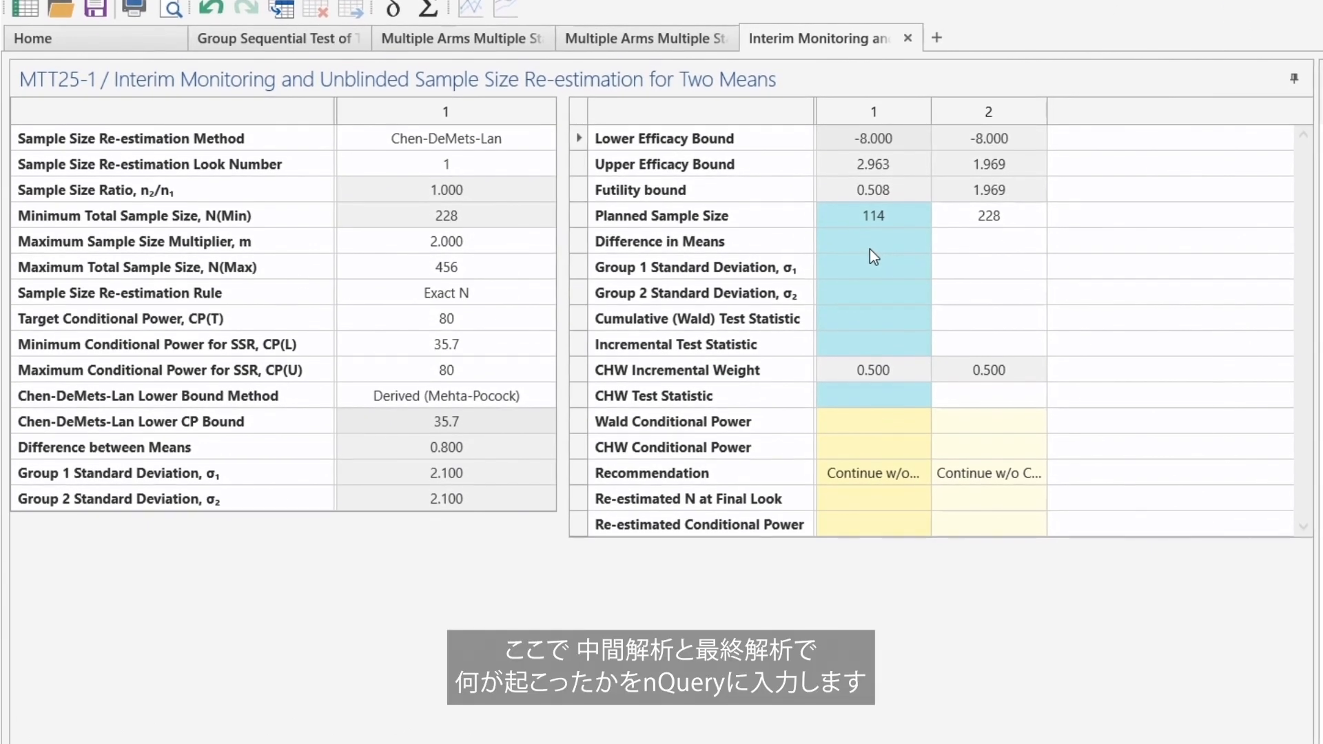
# For look 1, enter an interim difference between means of 0.6 and interim standard deviations of 2.31 for both groups.
pyautogui.click(871, 291)
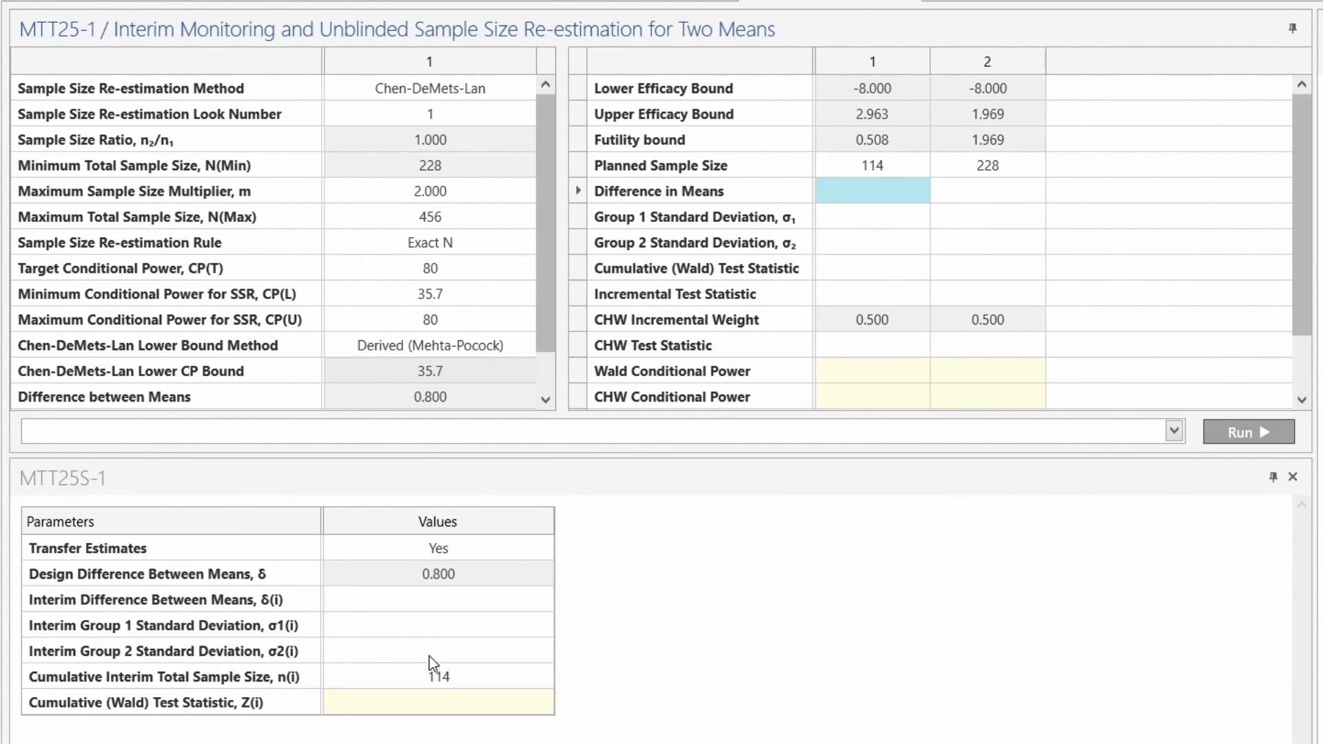
pyautogui.click(426, 602)
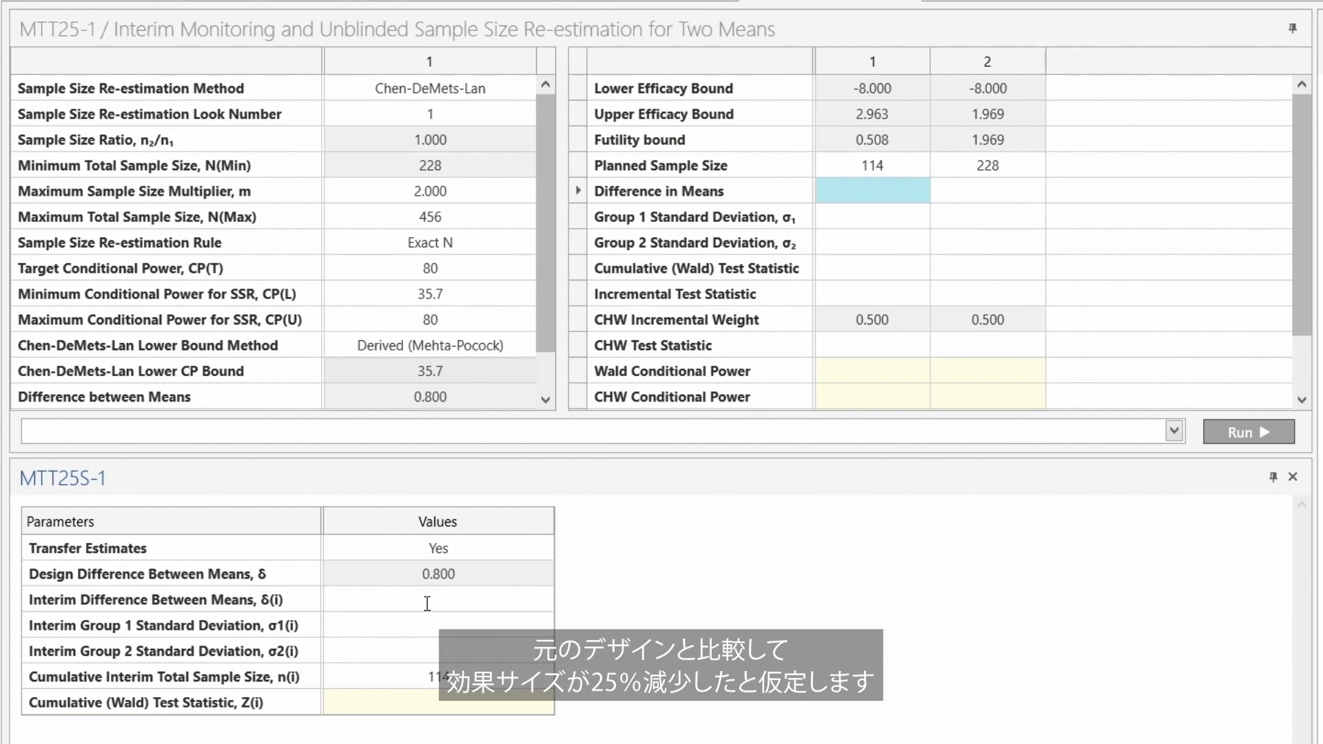
pyautogui.write('0.6')
pyautogui.press('Return')
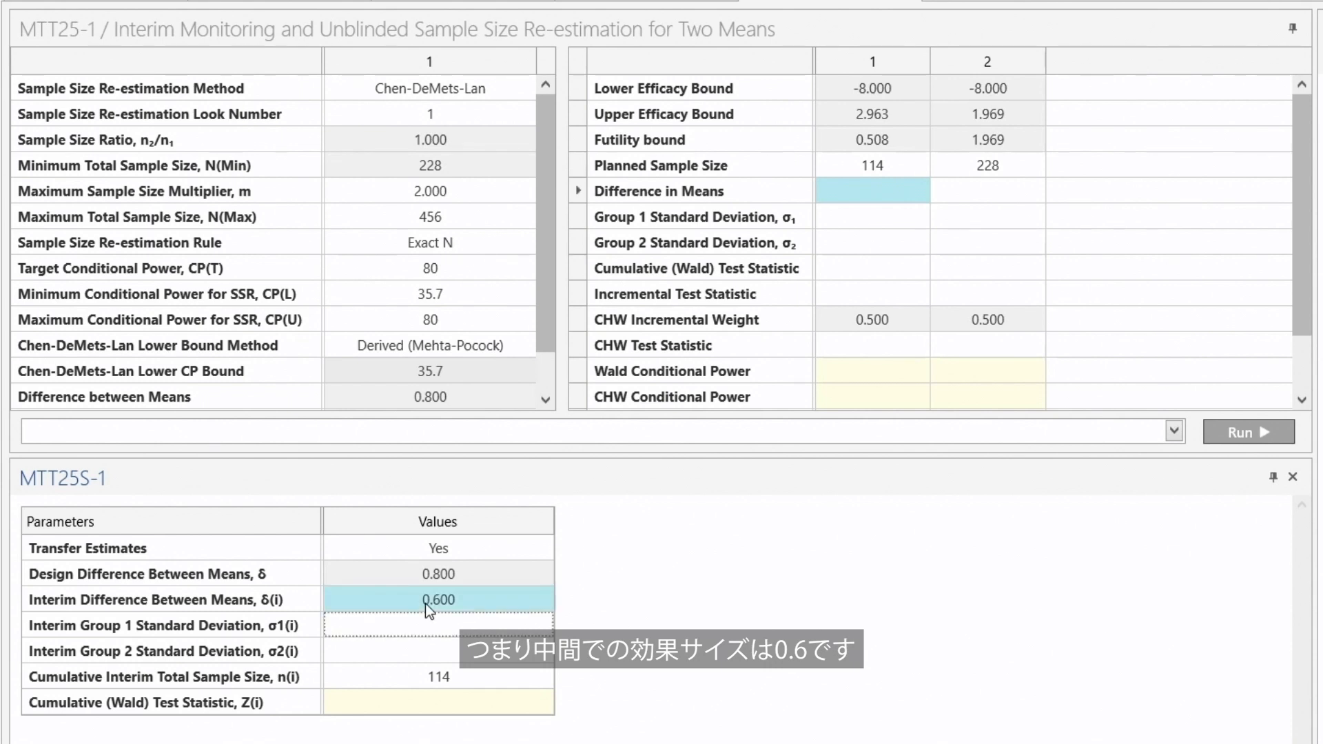
pyautogui.click(440, 626)
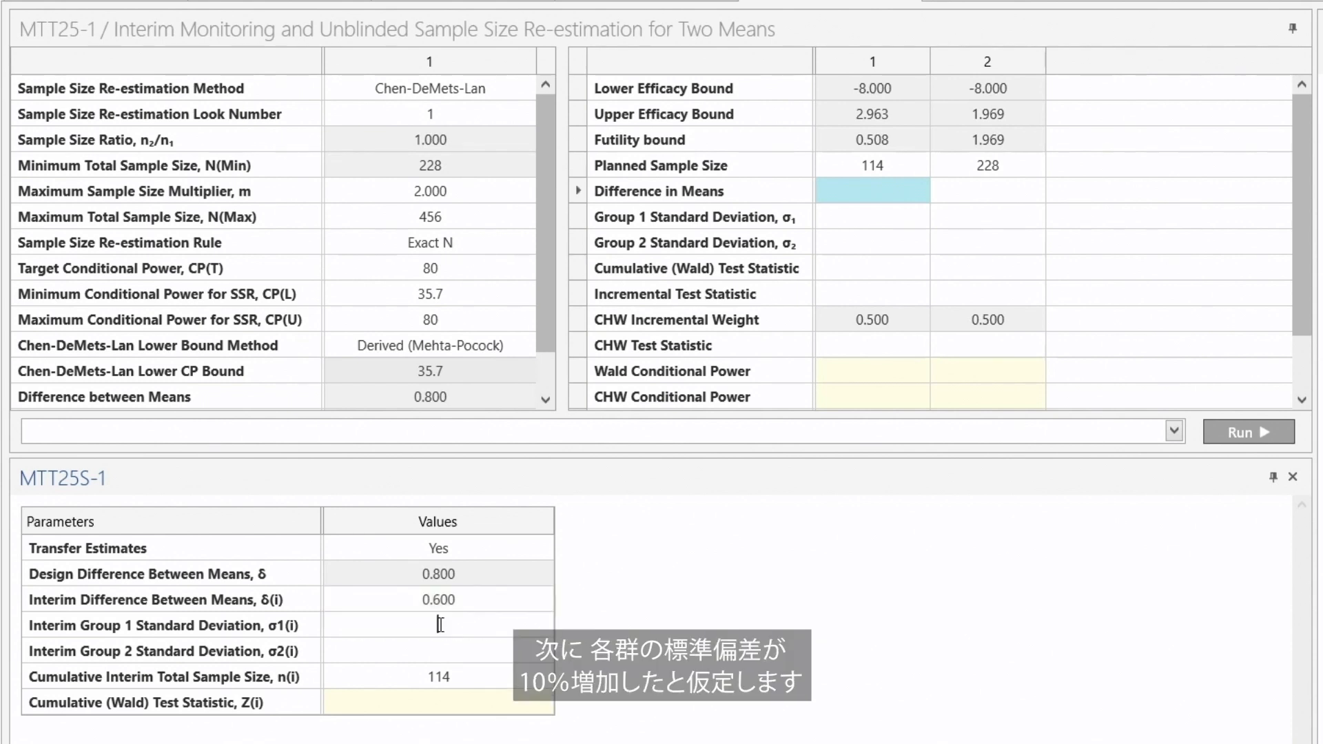
pyautogui.write('2.31')
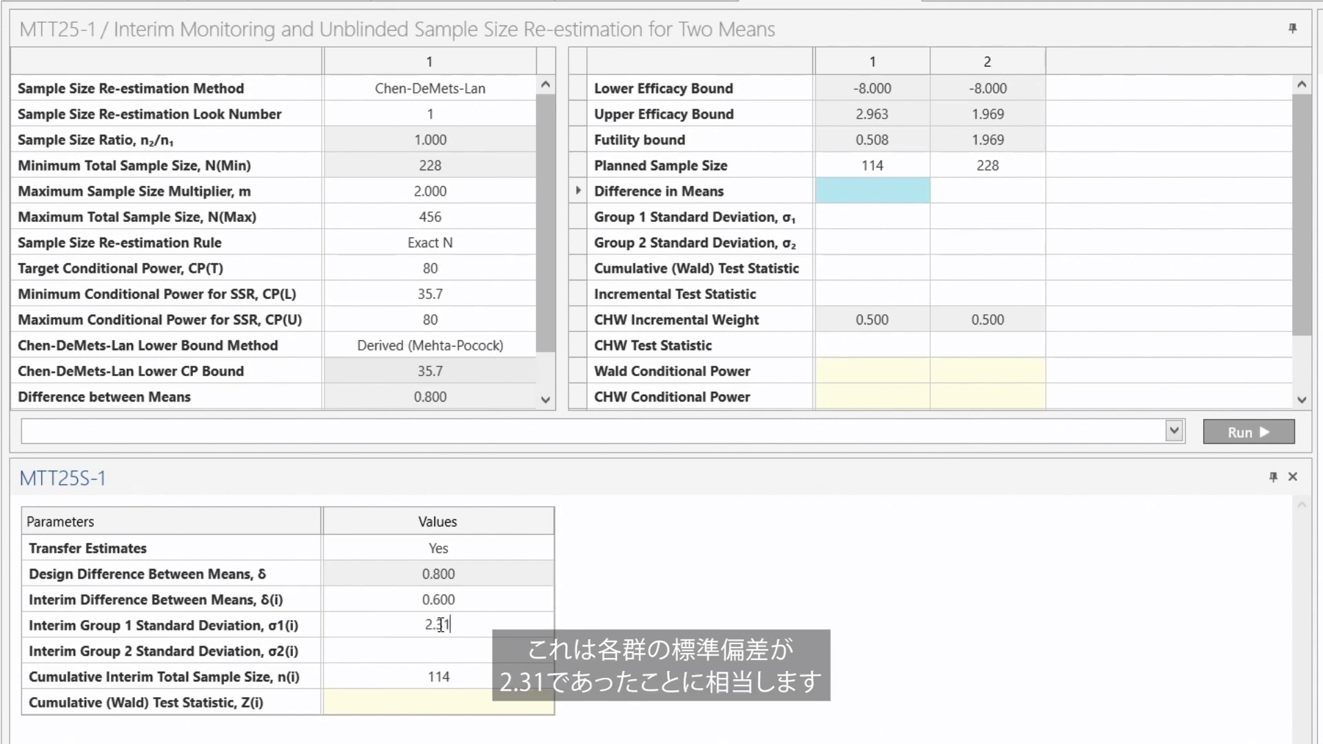
pyautogui.press('Return')
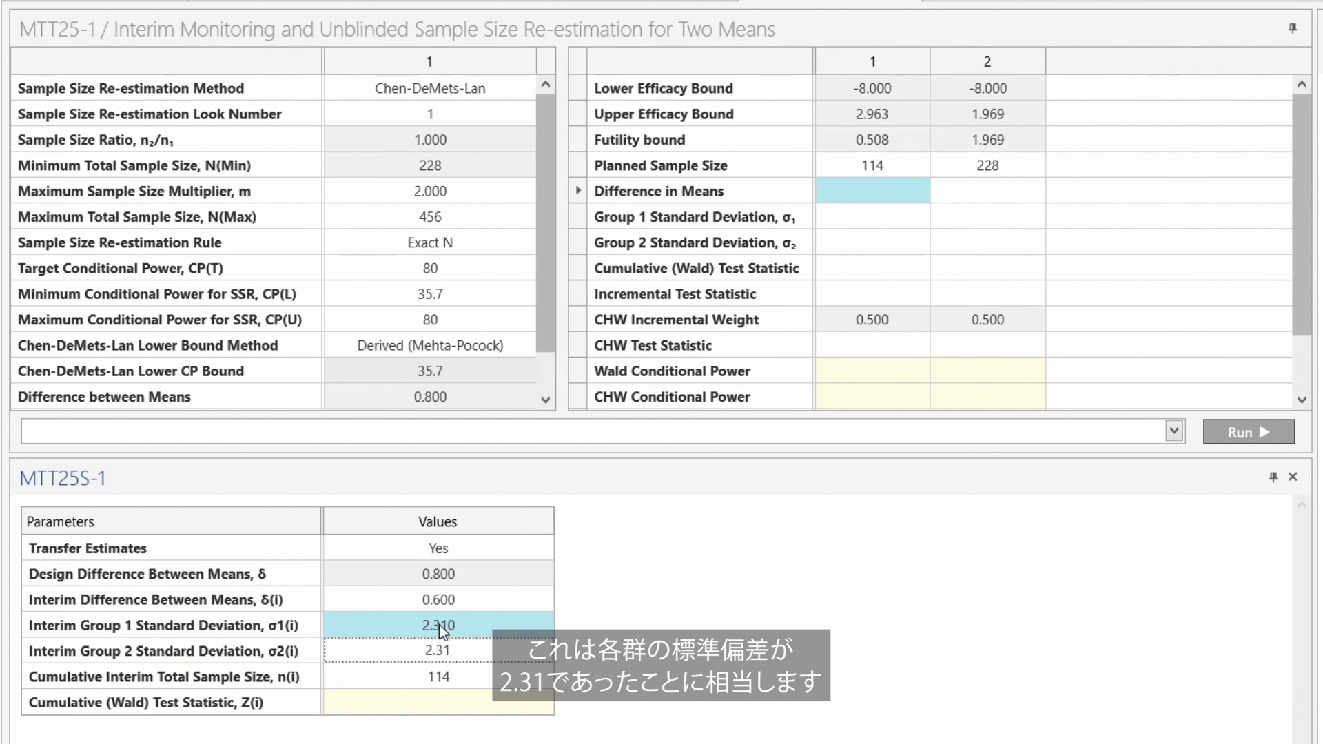
pyautogui.press('Return')
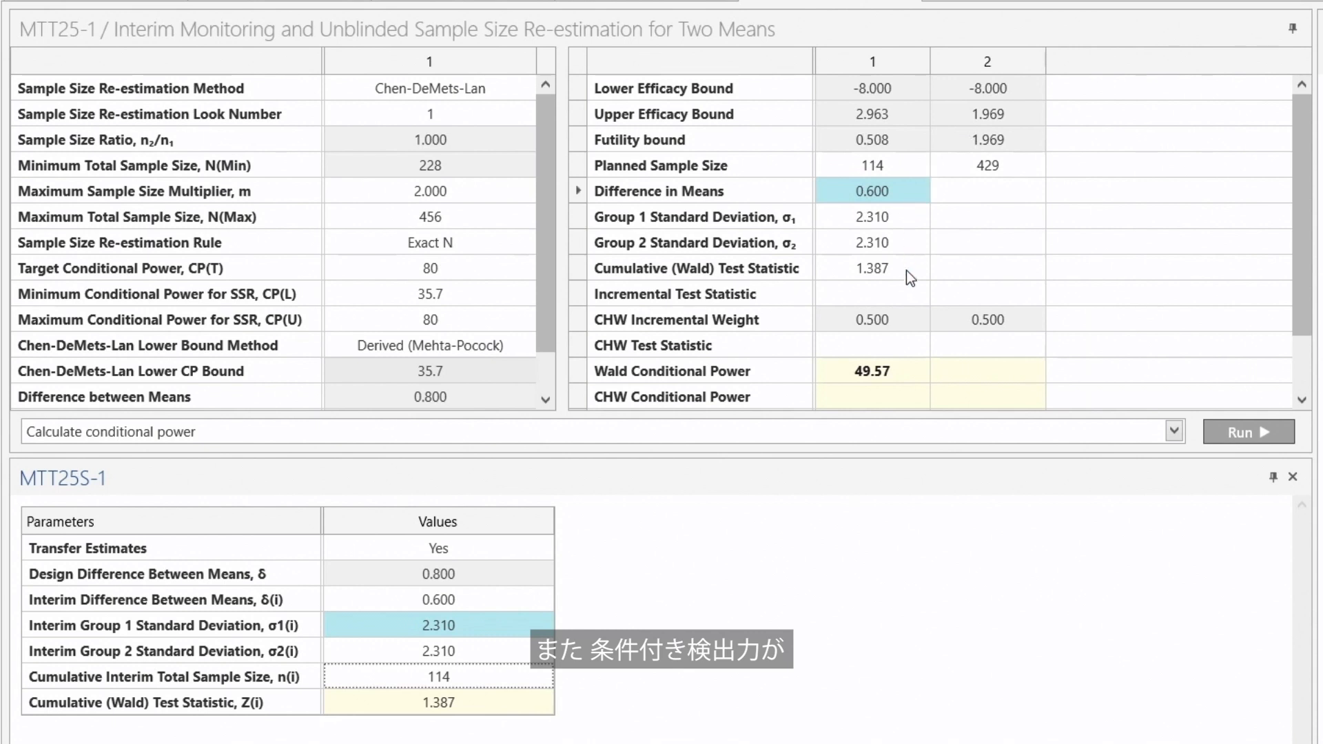
# Enlarge the main table and compare look 1's Wald conditional power, the minimum total sample size and look 2's planned sample size.
pyautogui.click(881, 374)
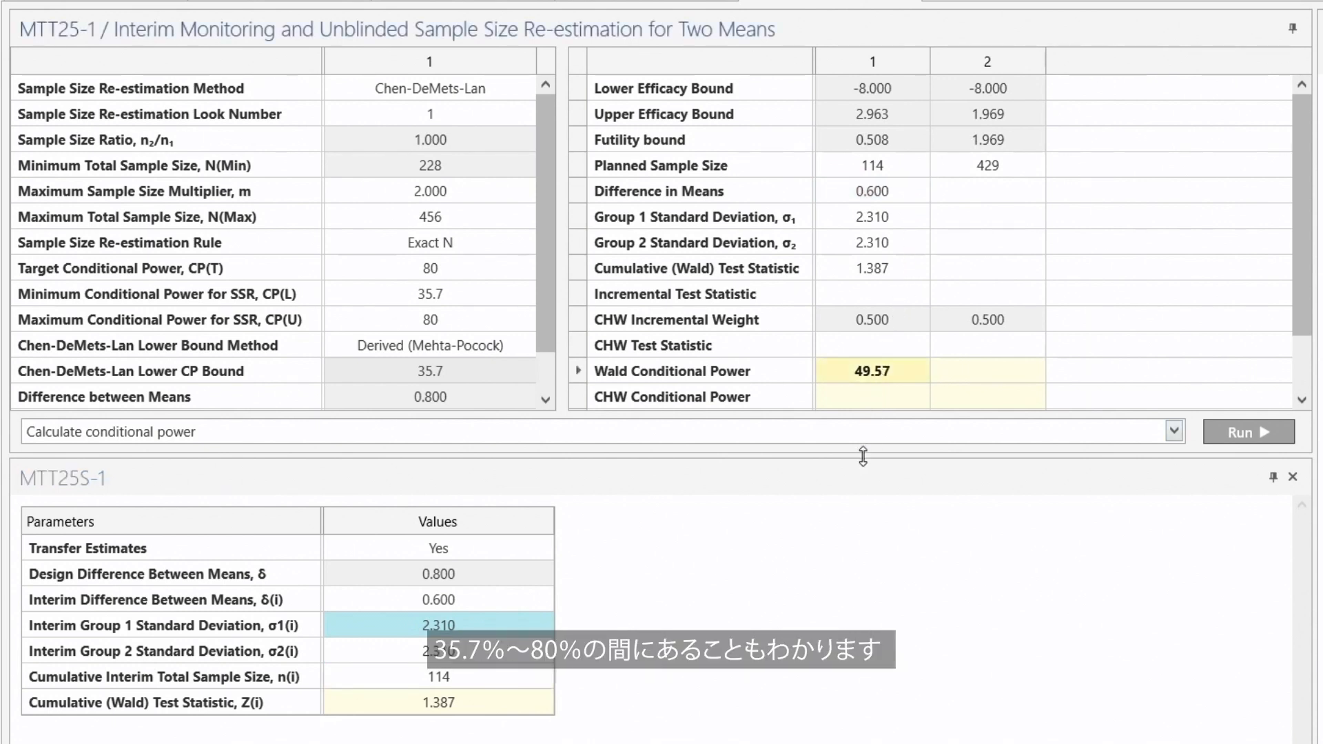
pyautogui.moveTo(862, 456); pyautogui.dragTo(865, 548)
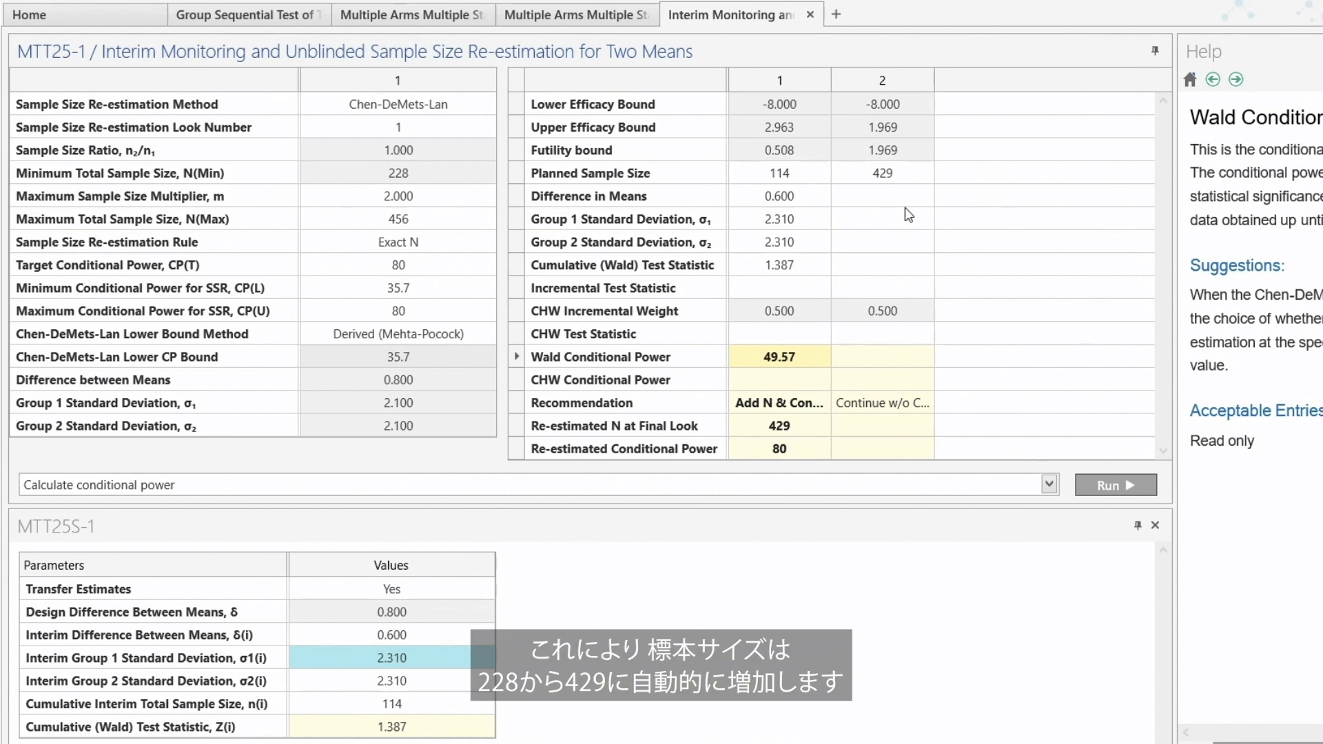
pyautogui.click(422, 182)
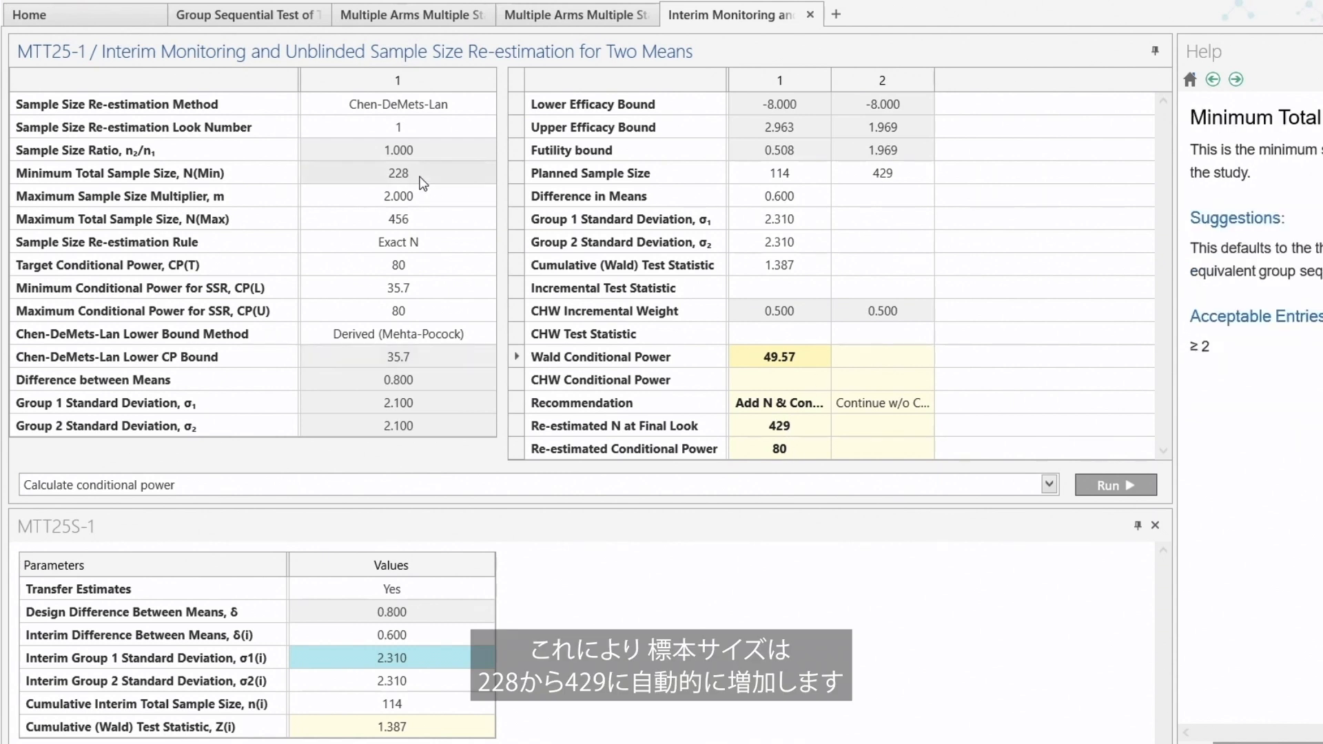
pyautogui.click(881, 180)
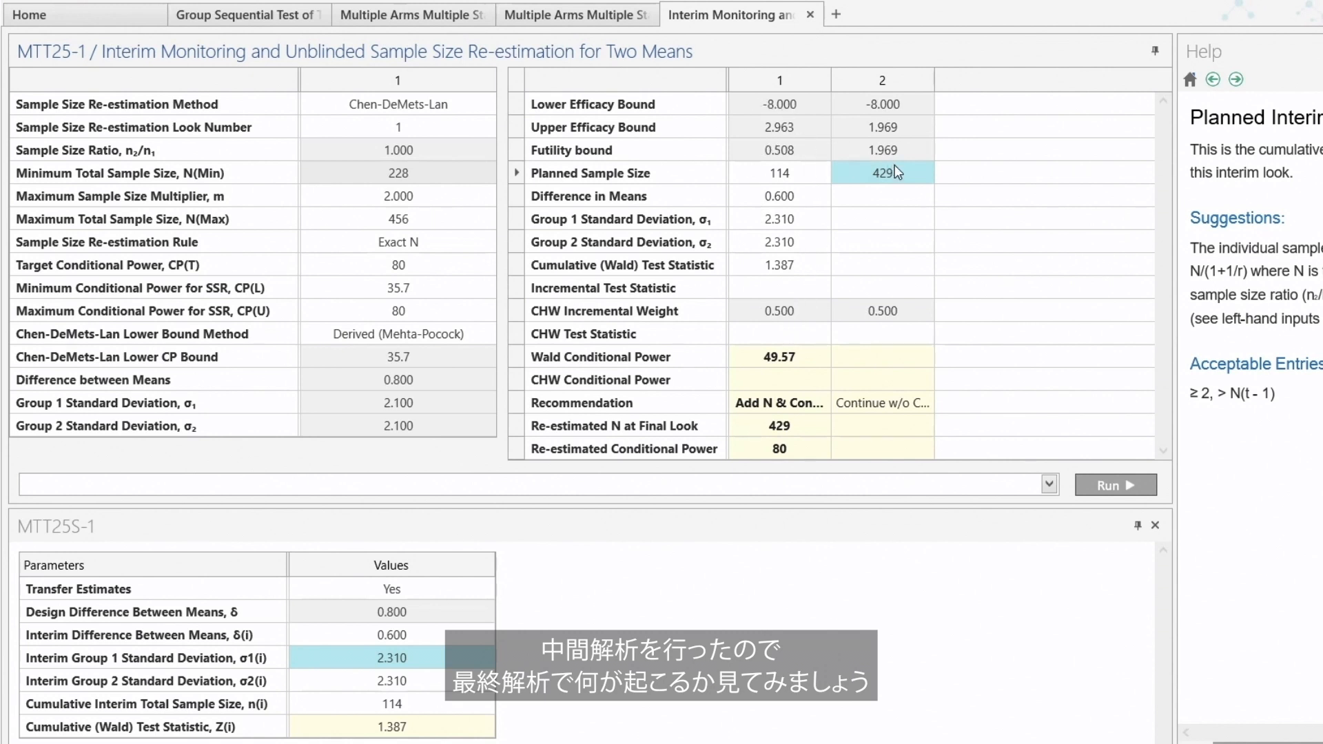
# For look 2, enter a difference between means of 0.6 and standard deviations of 2.31 for both groups.
pyautogui.click(896, 201)
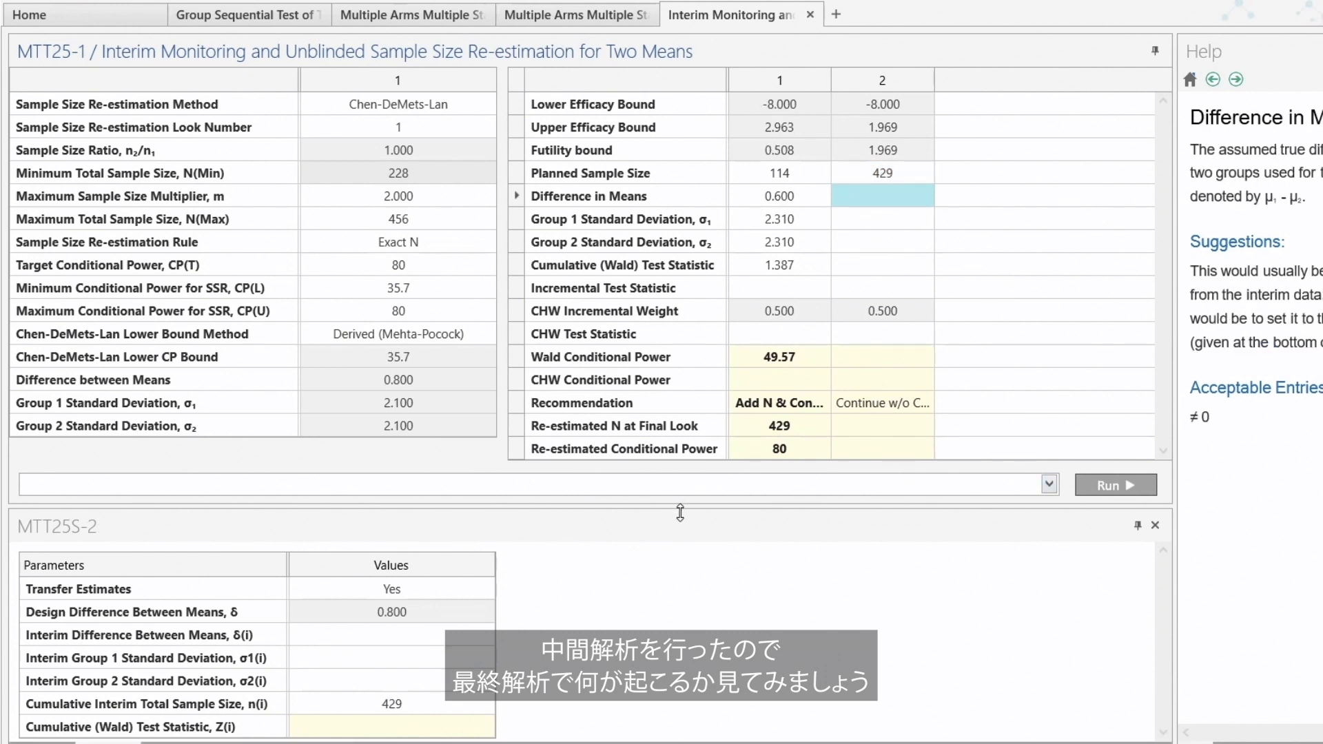
pyautogui.click(409, 641)
pyautogui.write('0.6')
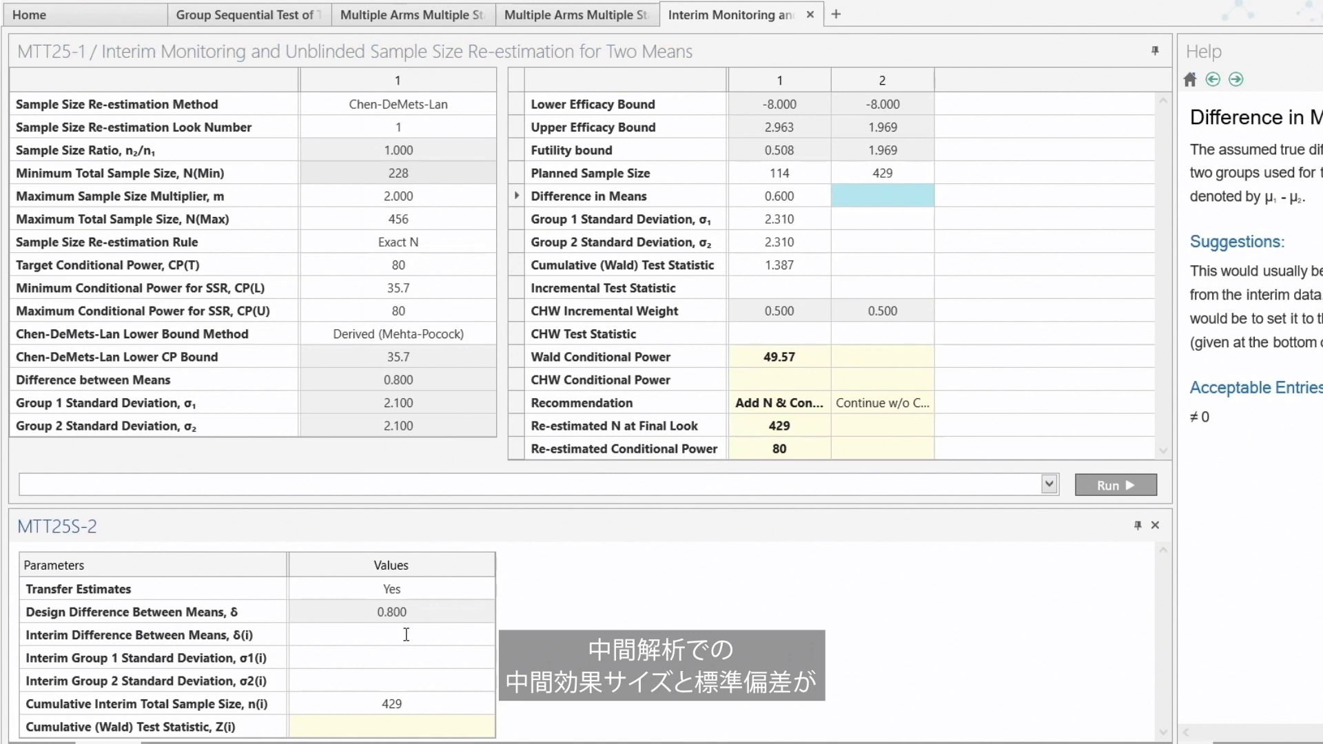
pyautogui.press('Return')
pyautogui.write('2.31')
pyautogui.press('Return')
pyautogui.write('2.31')
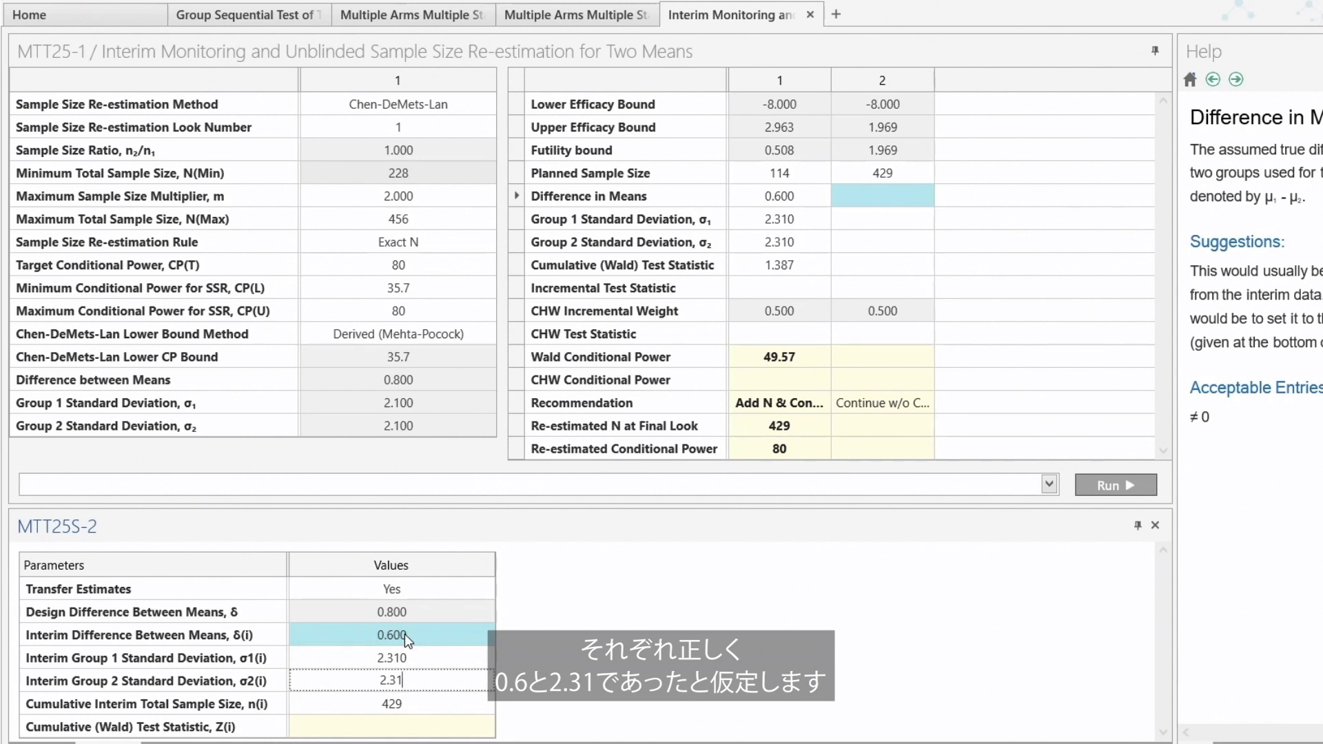
pyautogui.press('Return')
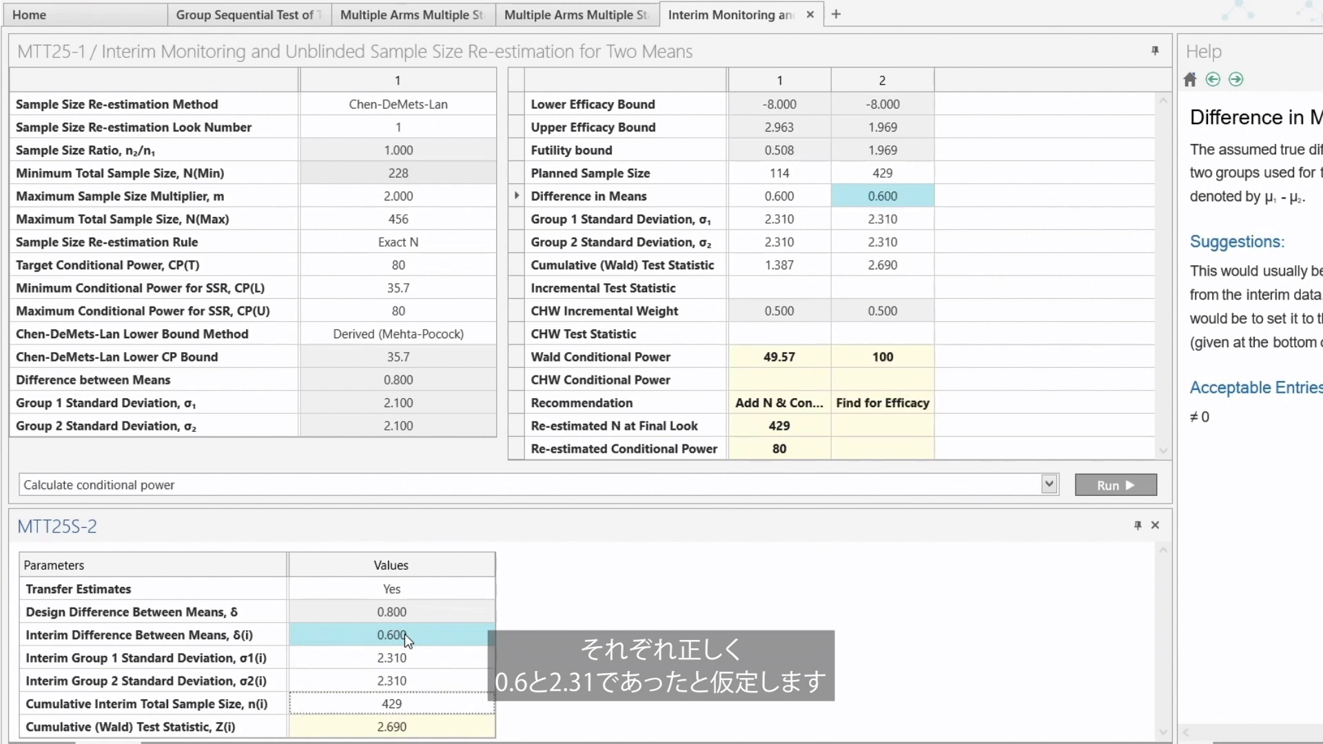
# Check the cumulative Wald test statistic and the recommendation for look 2.
pyautogui.click(905, 269)
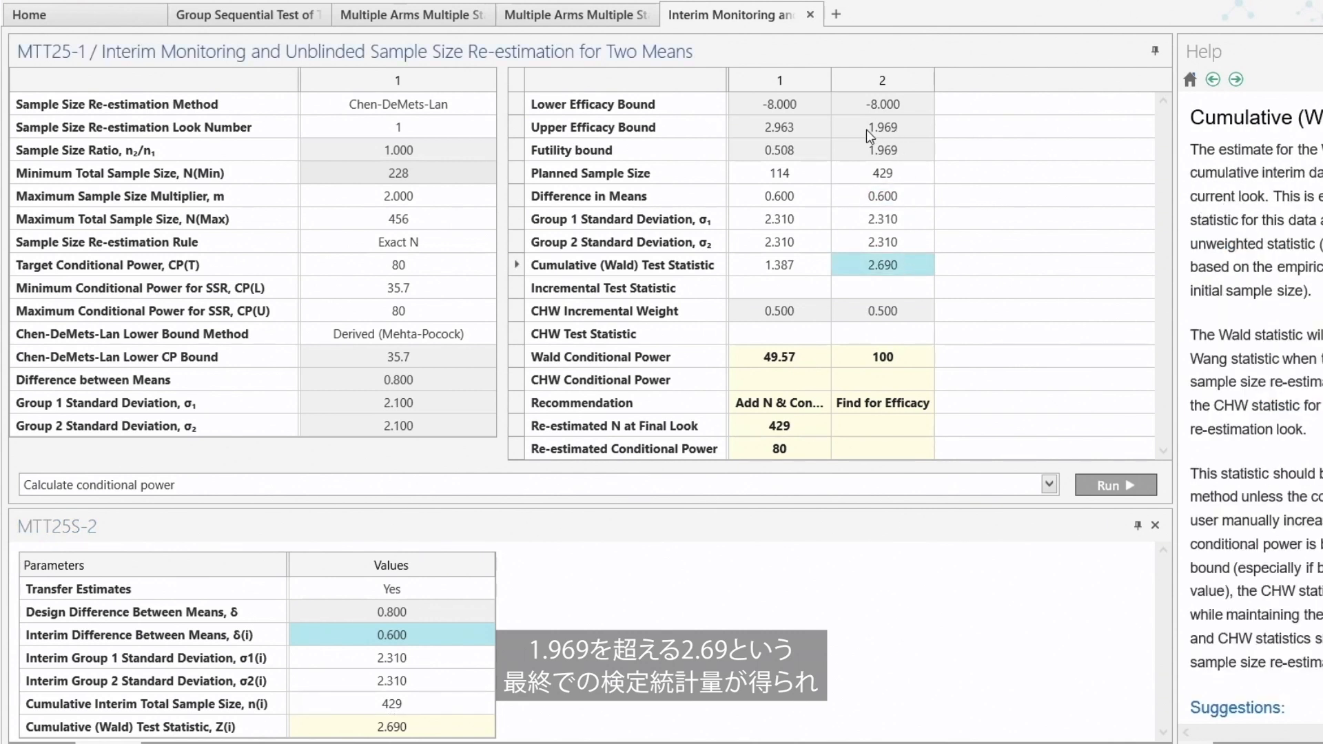
pyautogui.click(878, 412)
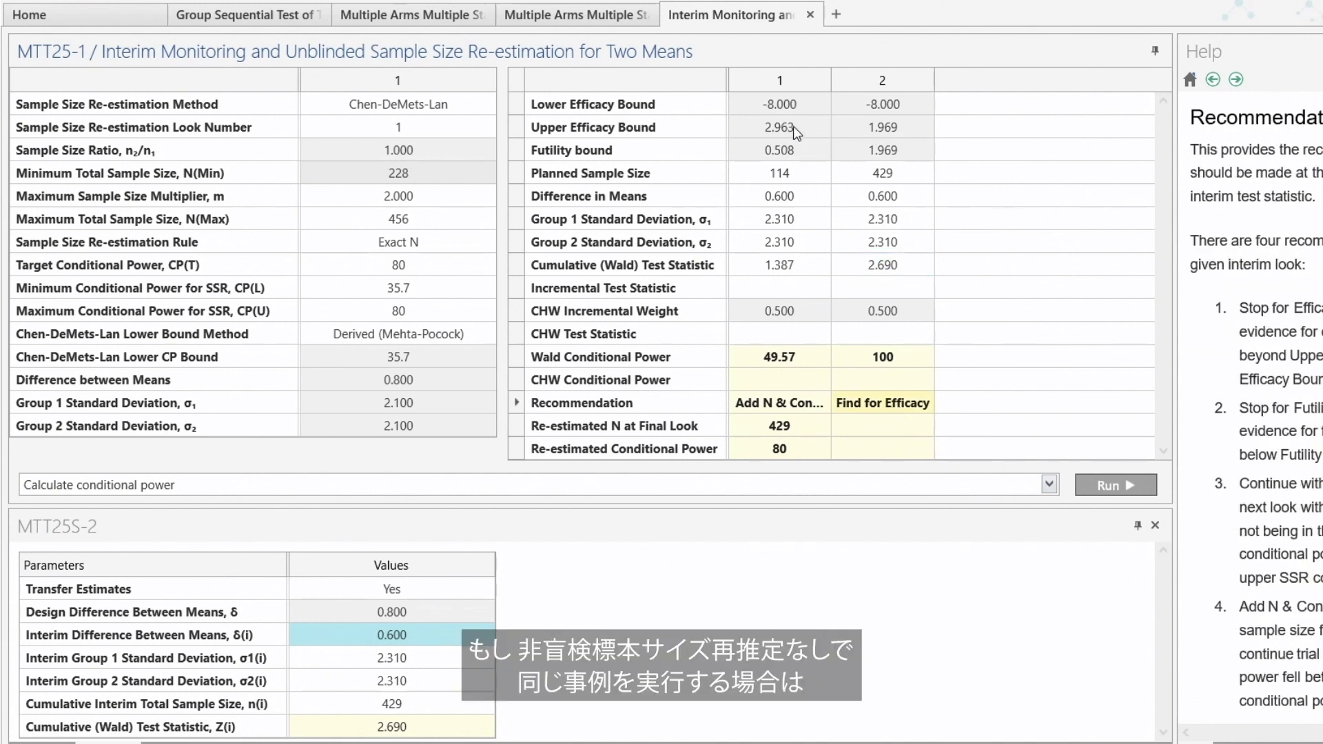
# Create a second interim monitoring and unblinded sample size re-estimation table from the group sequential design, with the re-estimation method set to None.
pyautogui.click(255, 23)
pyautogui.click(199, 337)
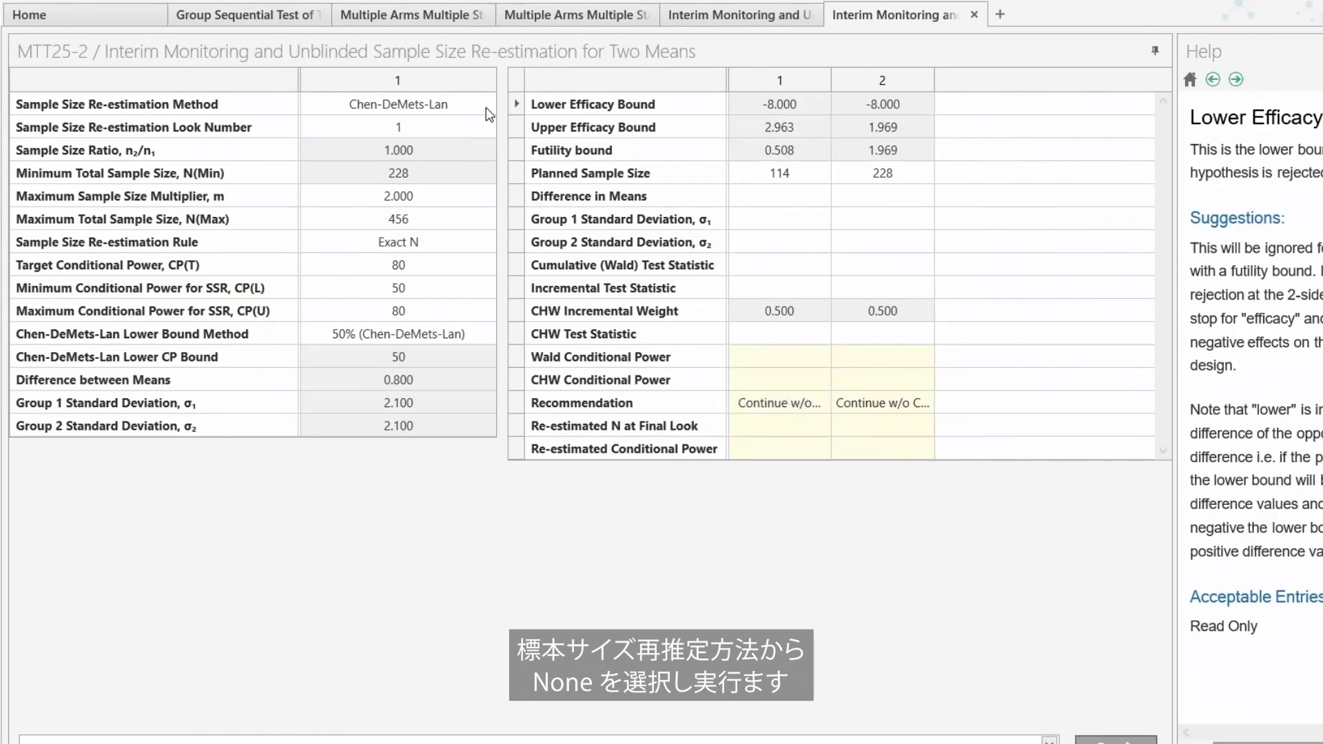
pyautogui.click(486, 107)
pyautogui.click(444, 161)
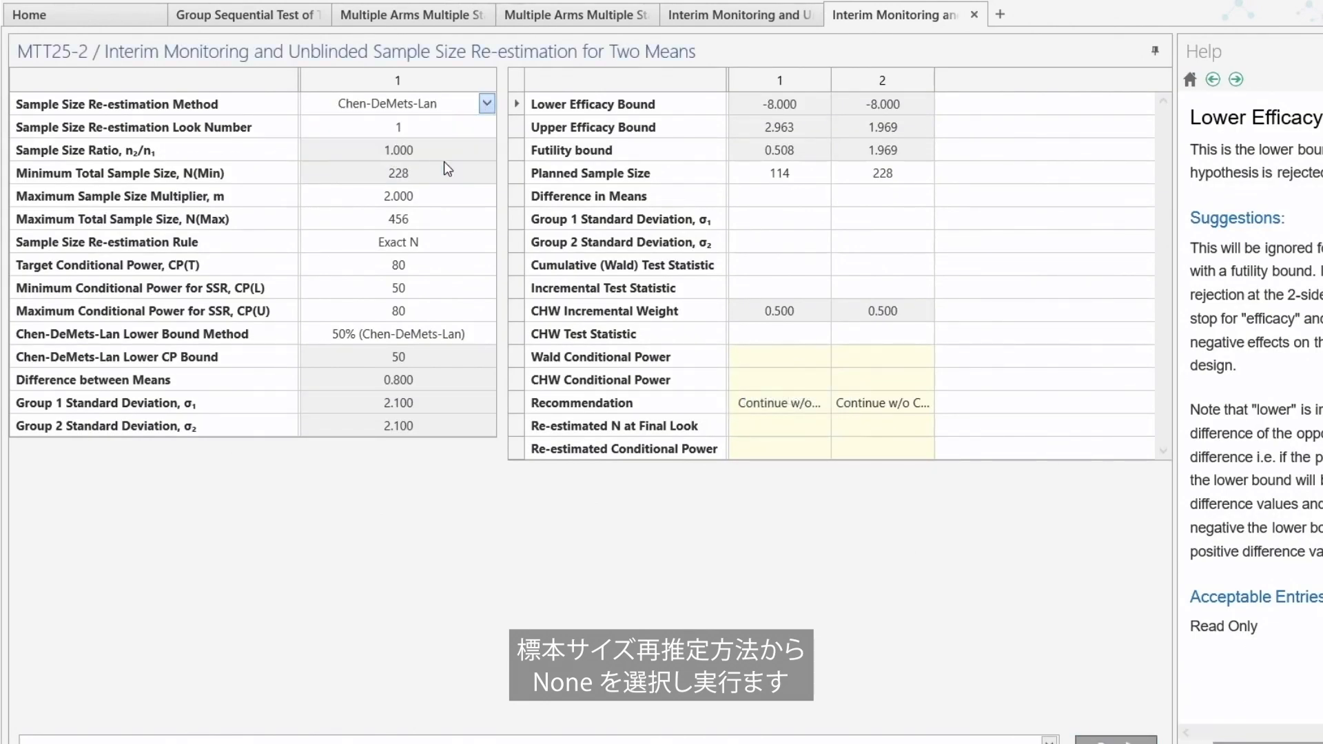
# In the new table, enter look 1's interim difference between means as 0.6 and both groups' interim standard deviations as 2.31.
pyautogui.click(779, 204)
pyautogui.click(404, 561)
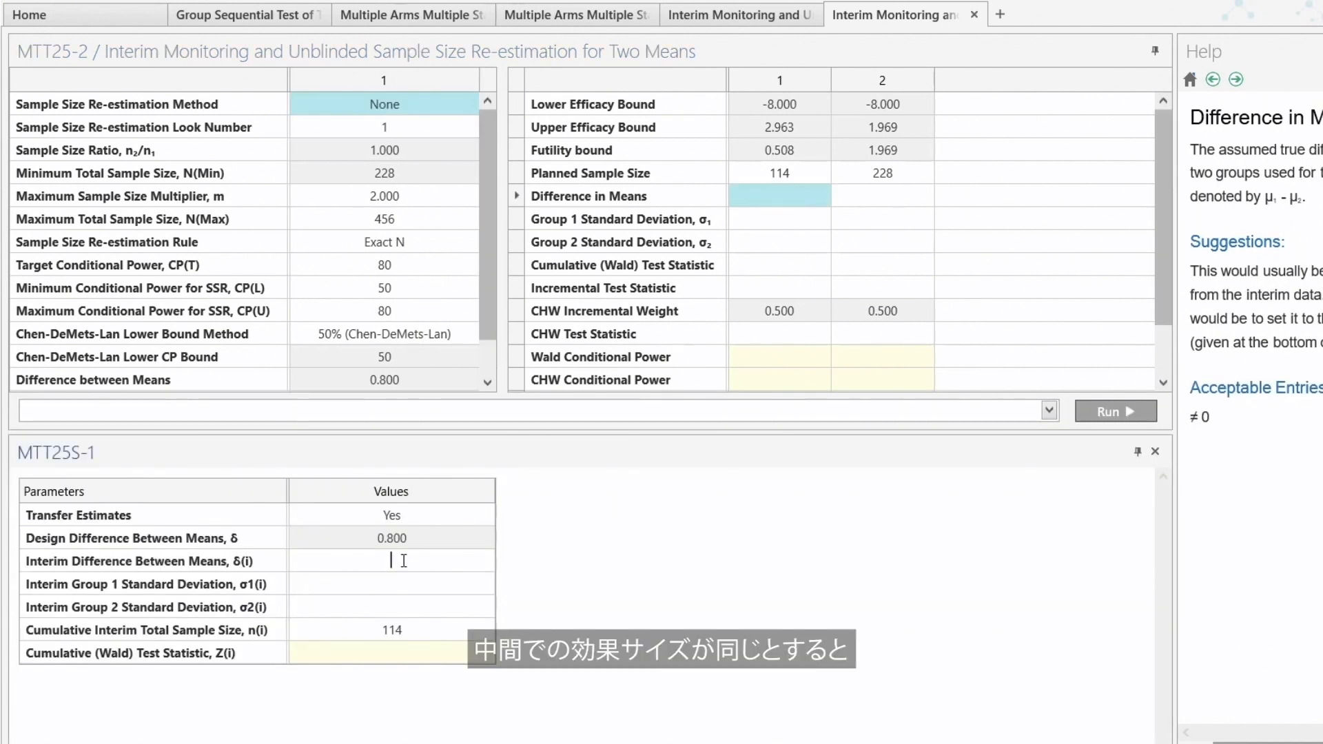
pyautogui.write('0.6')
pyautogui.press('Return')
pyautogui.write('2.31')
pyautogui.press('Return')
pyautogui.write('2')
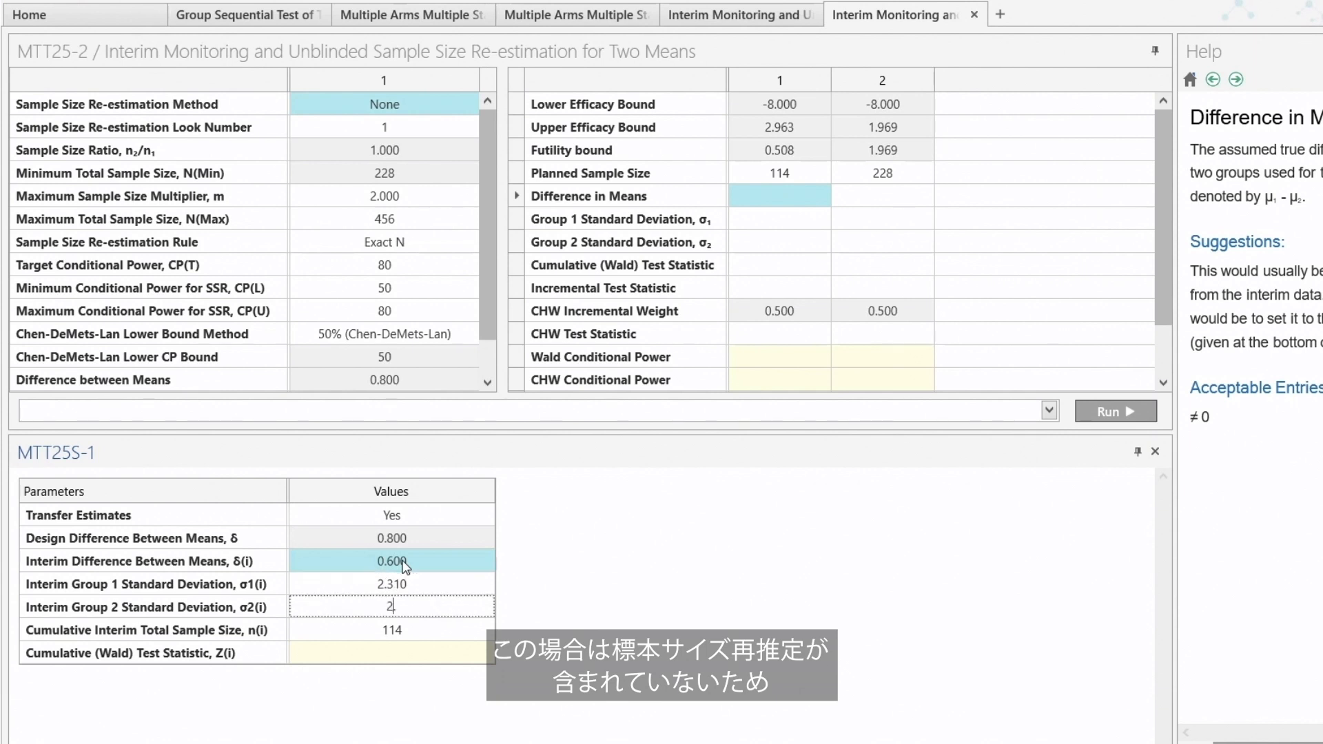
pyautogui.write('.31')
pyautogui.press('Return')
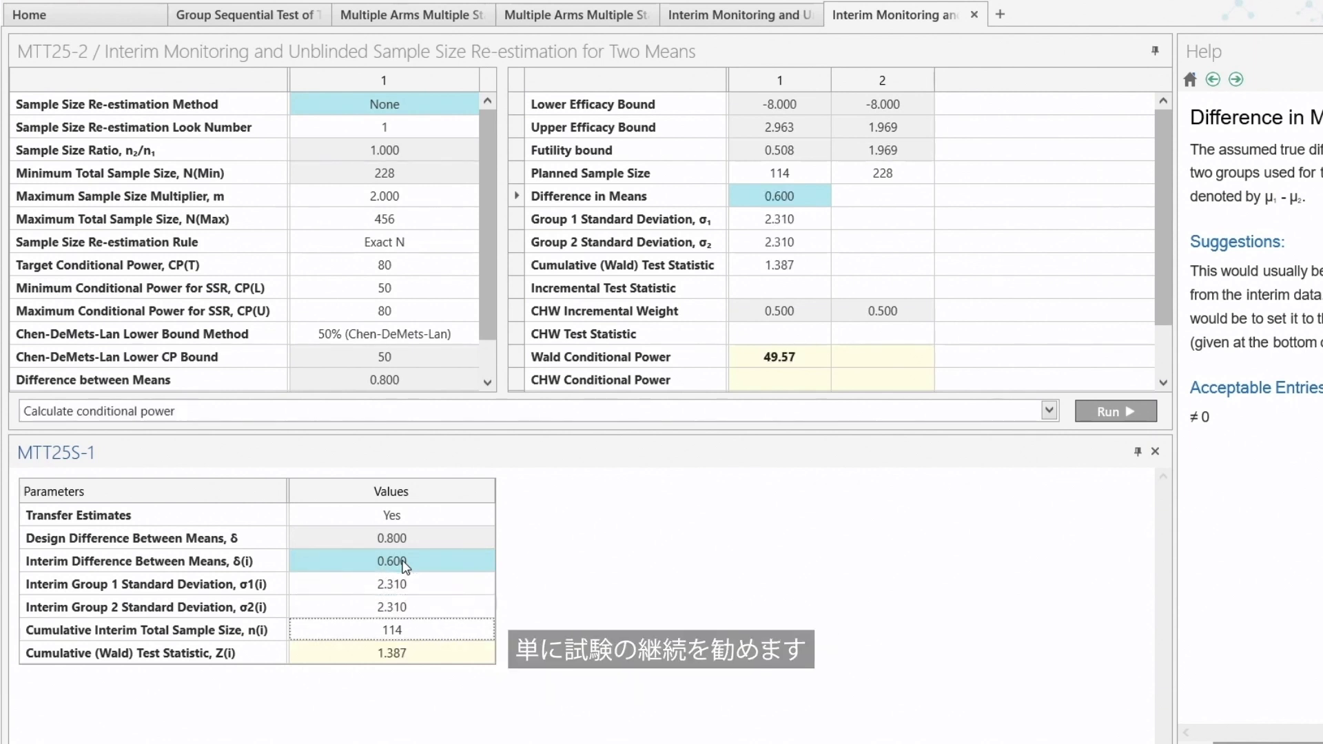
# Enlarge the main table and enter look 2's difference between means as 0.6 and both groups' standard deviations as 2.31.
pyautogui.moveTo(782, 437); pyautogui.dragTo(784, 529)
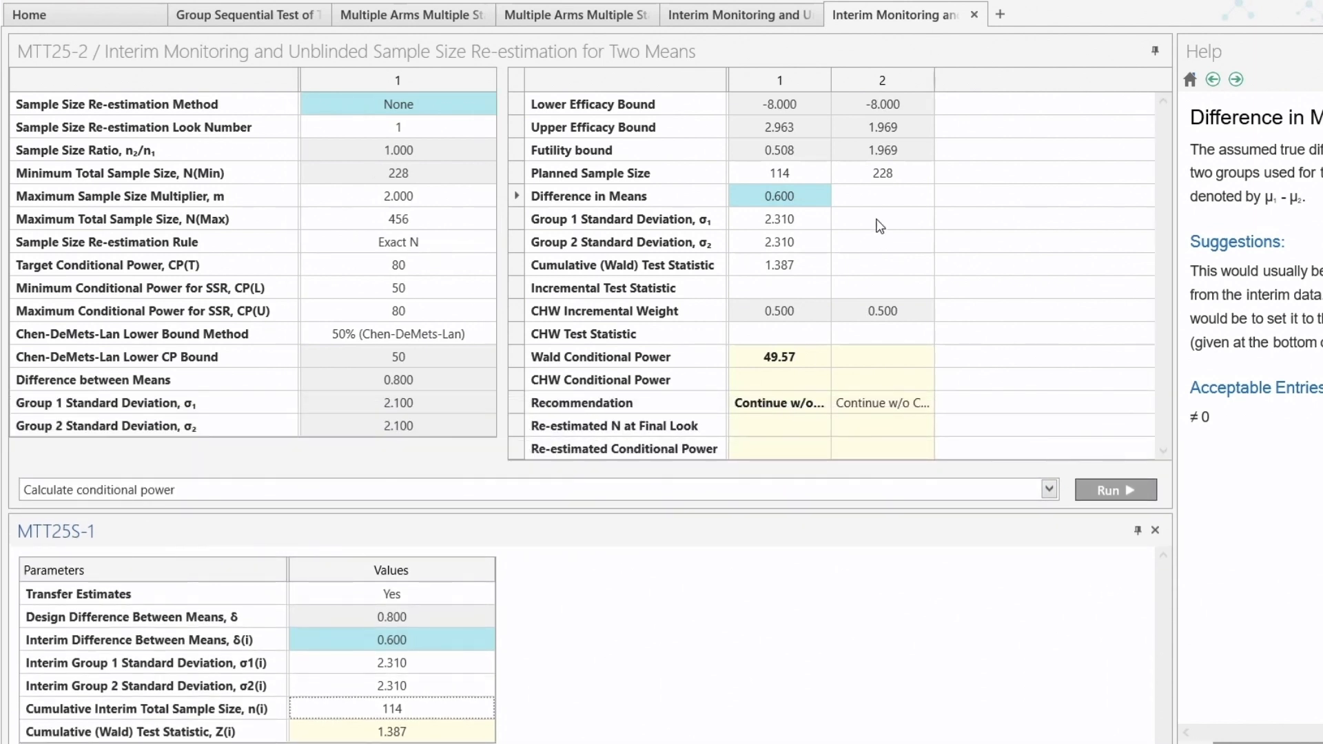
pyautogui.click(866, 182)
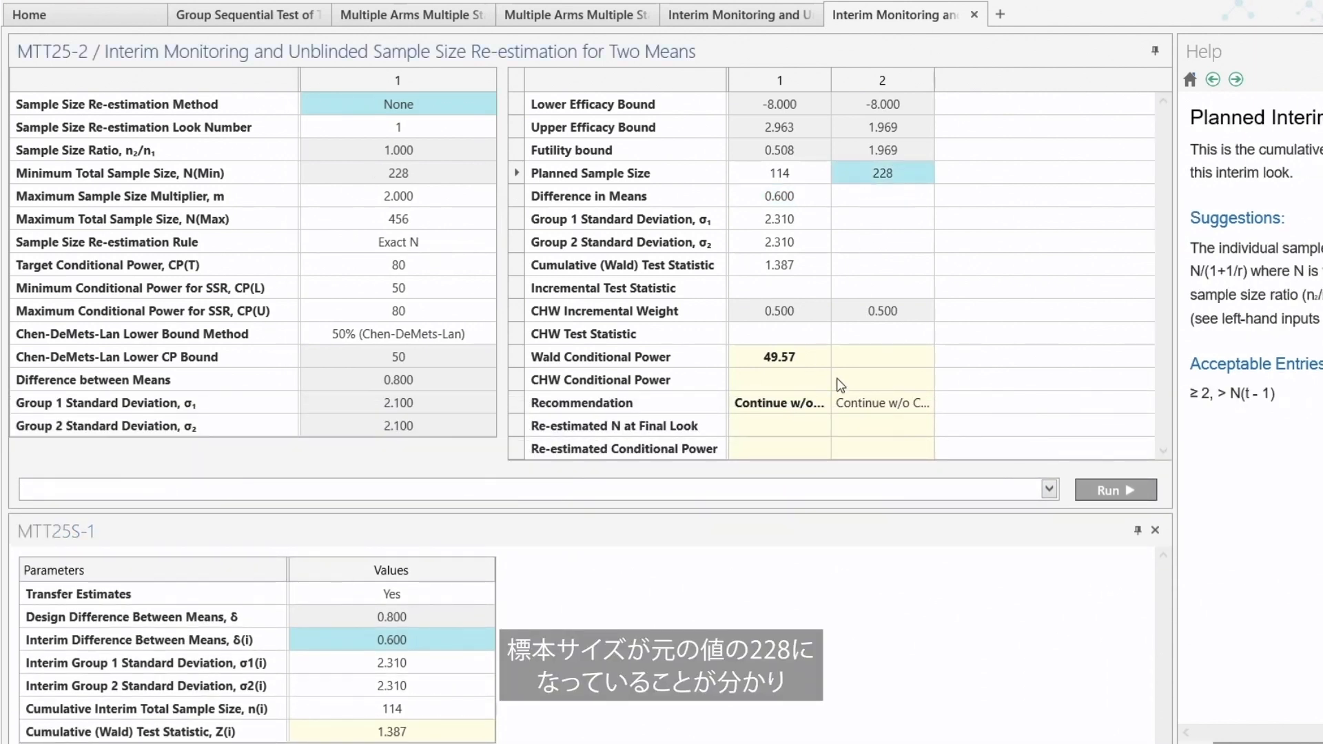
pyautogui.click(877, 198)
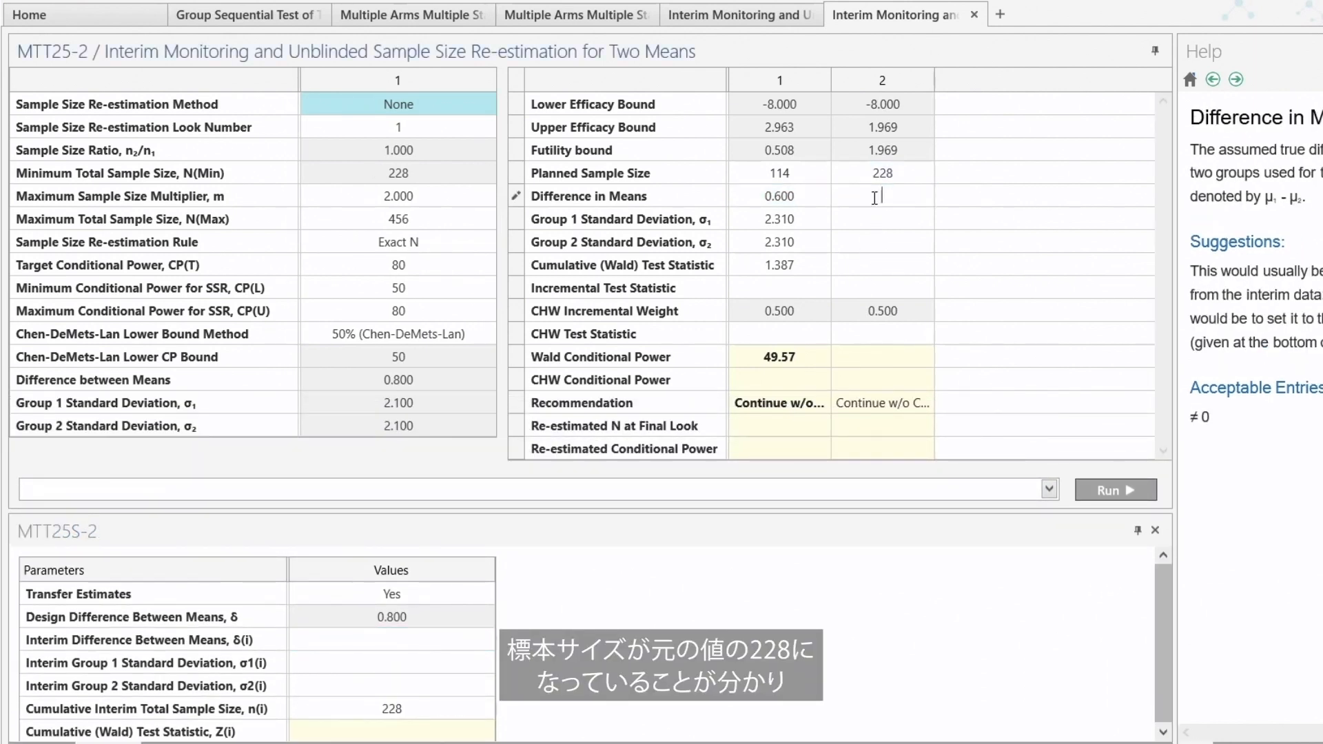
pyautogui.click(397, 640)
pyautogui.write('0')
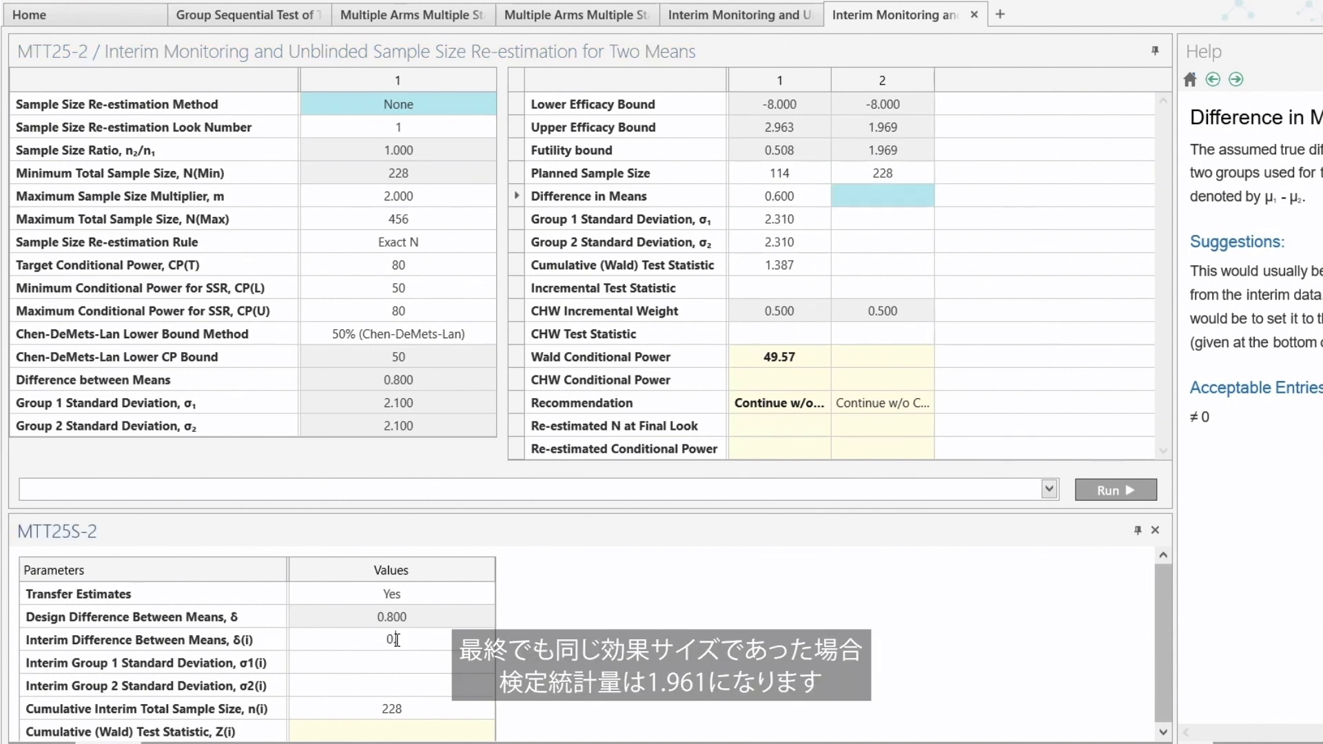
pyautogui.write('.6')
pyautogui.press('Return')
pyautogui.write('2.31')
pyautogui.press('Return')
pyautogui.write('2.31')
pyautogui.press('Return')
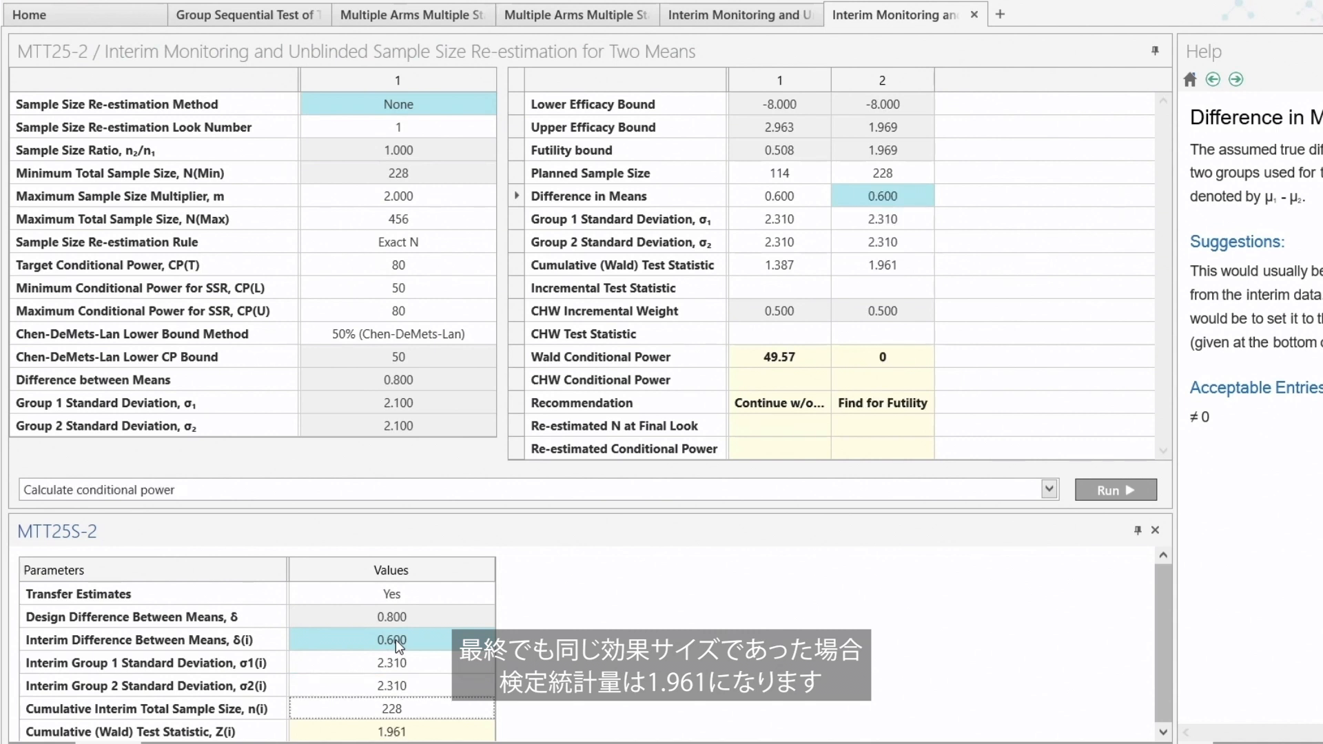
# Compare look 2's cumulative Wald test statistic and recommendation between the tables with and without sample size re-estimation.
pyautogui.click(900, 266)
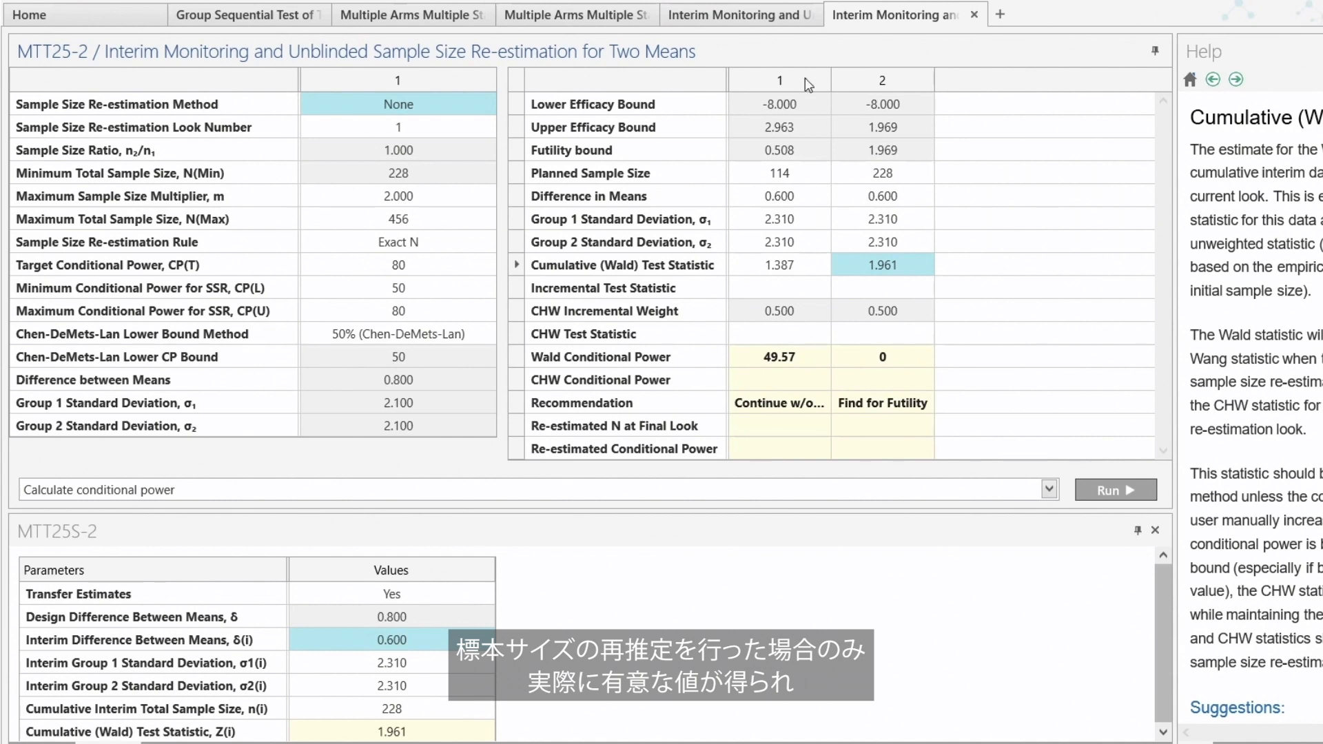
pyautogui.click(736, 21)
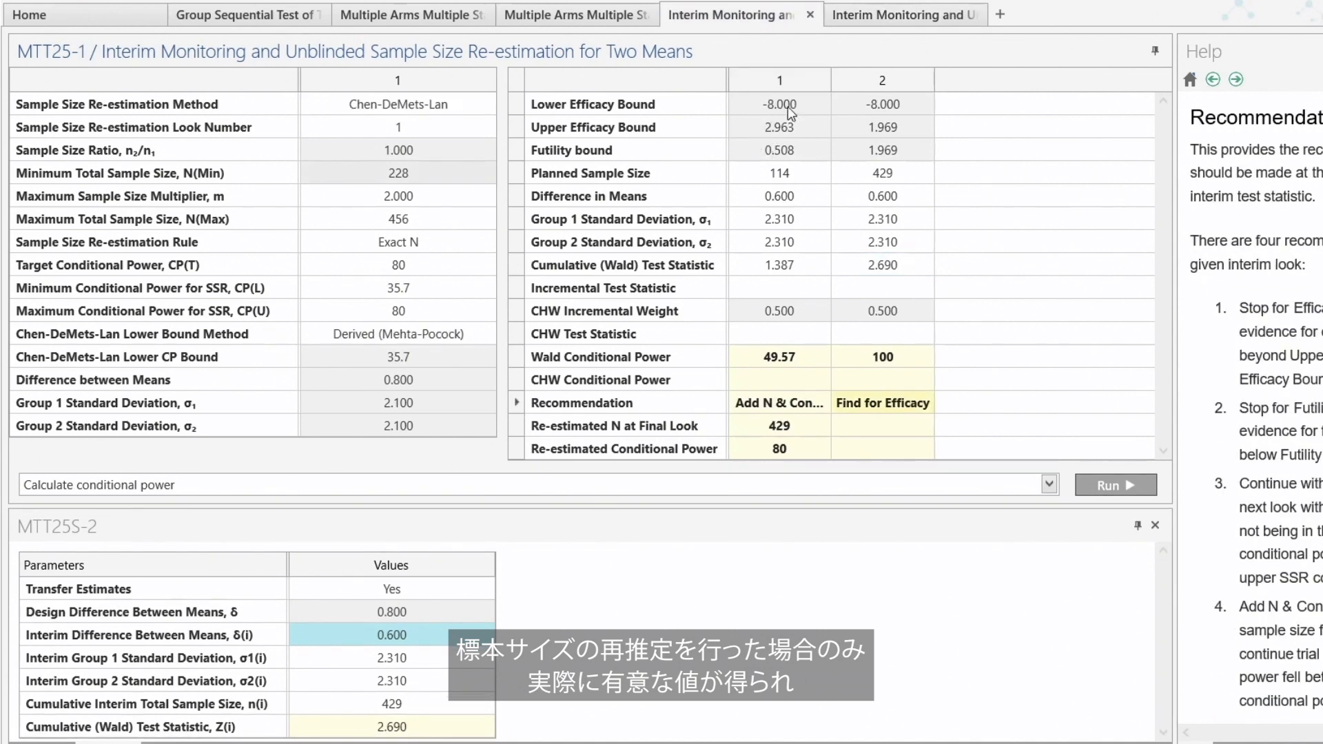
pyautogui.click(874, 20)
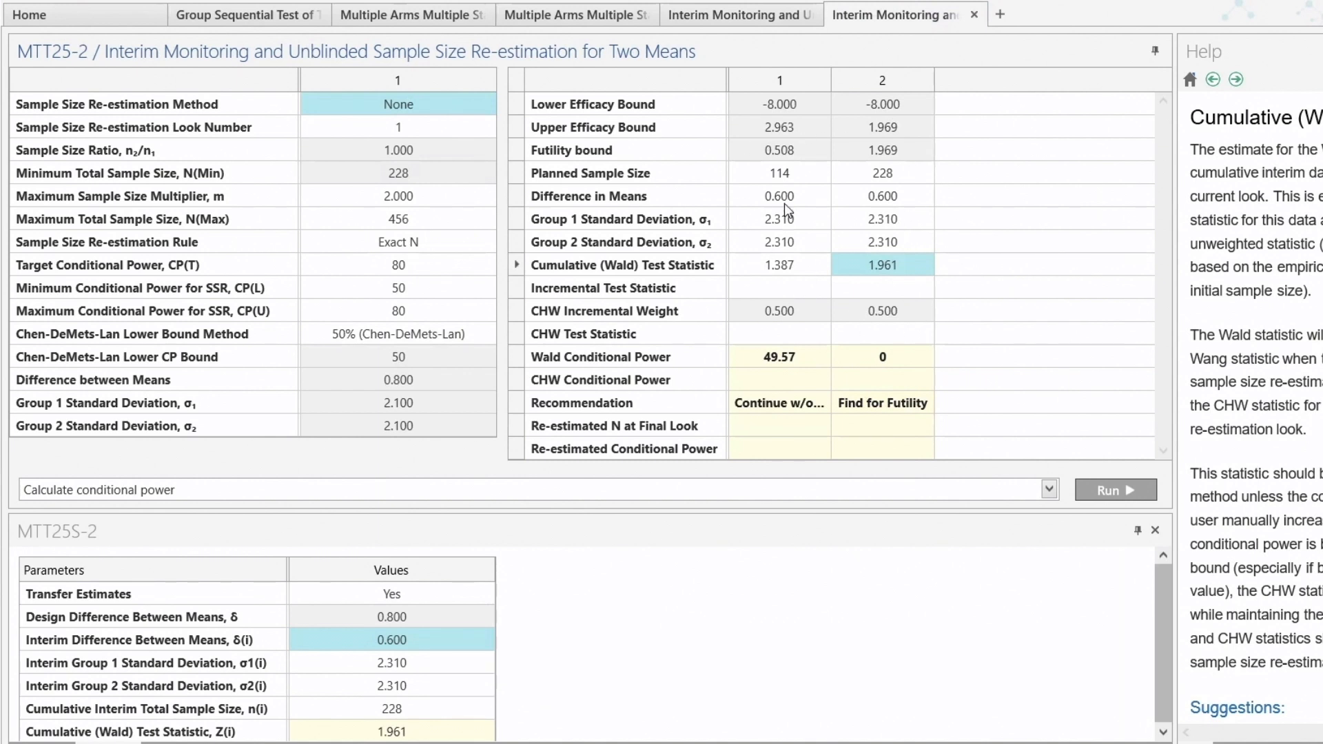